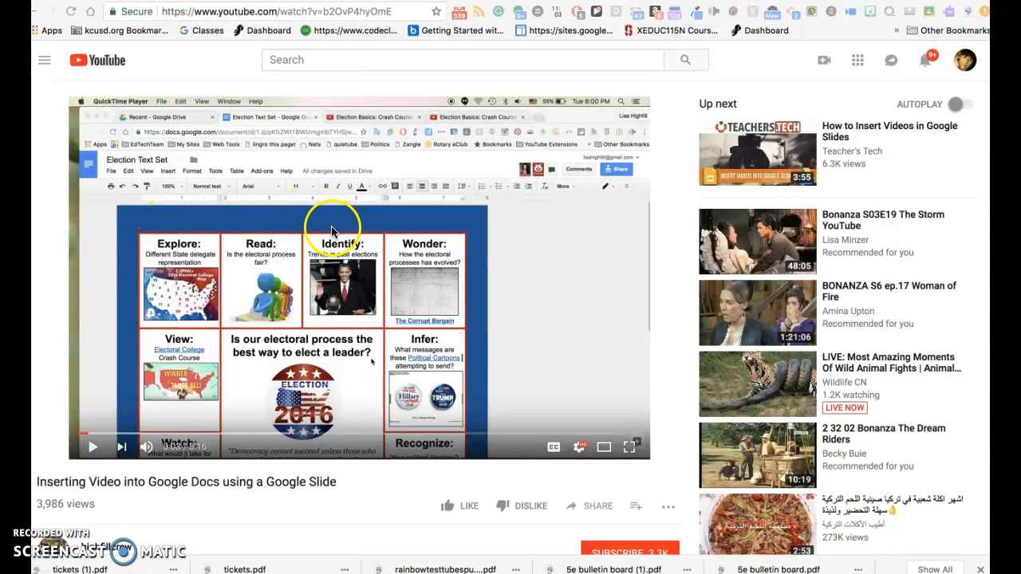
Step: Copy the share link of the YouTube video "Inserting Video into Google Docs using a Google Slide" and close the sharing dialog
{"action": "left_click", "coordinate": [592, 507]}
{"action": "left_click", "coordinate": [592, 507]}
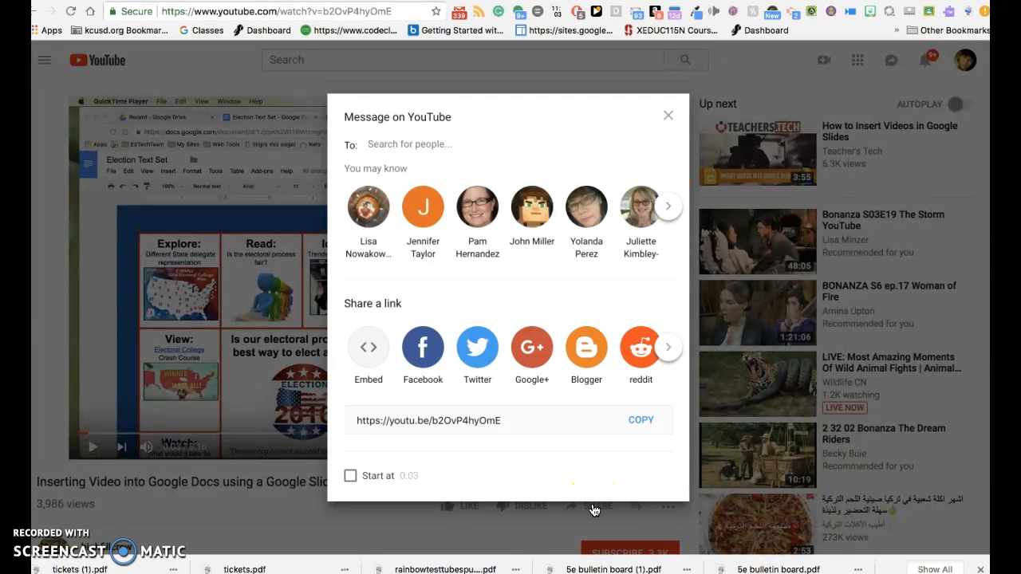
{"action": "left_click", "coordinate": [514, 421]}
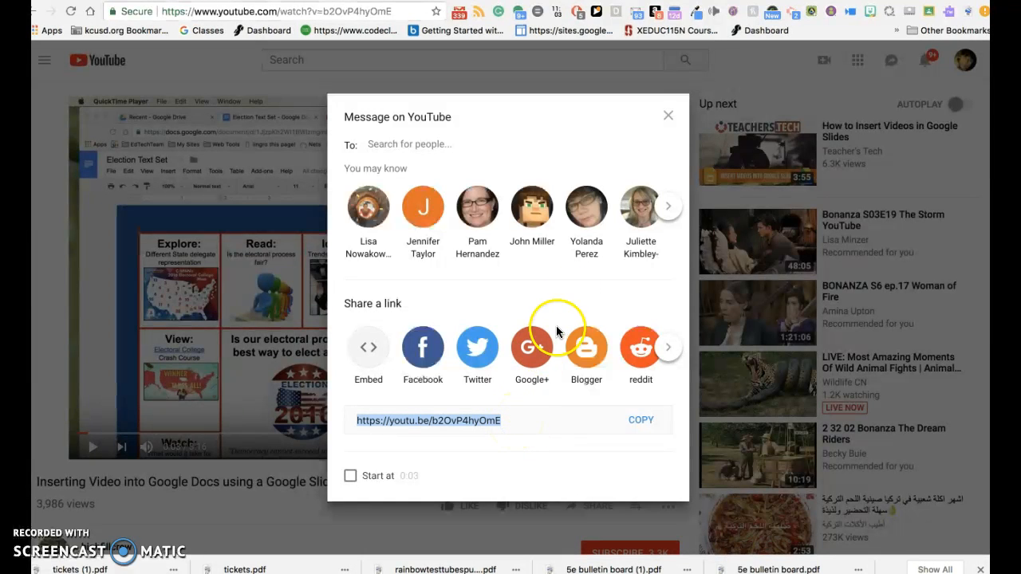
{"action": "left_click", "coordinate": [666, 117]}
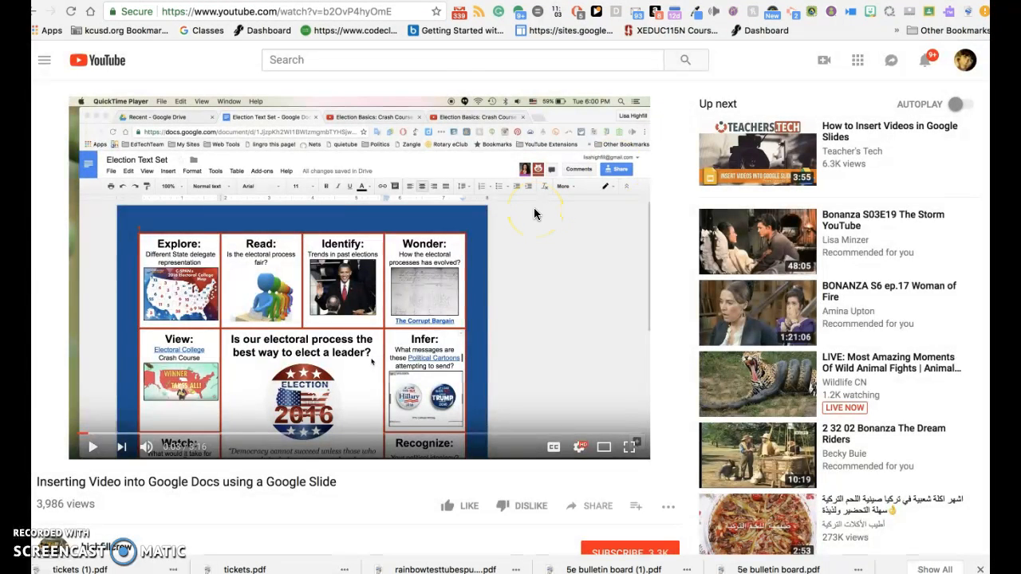
{"action": "left_click_drag", "start_coordinate": [118, 207], "coordinate": [485, 431]}
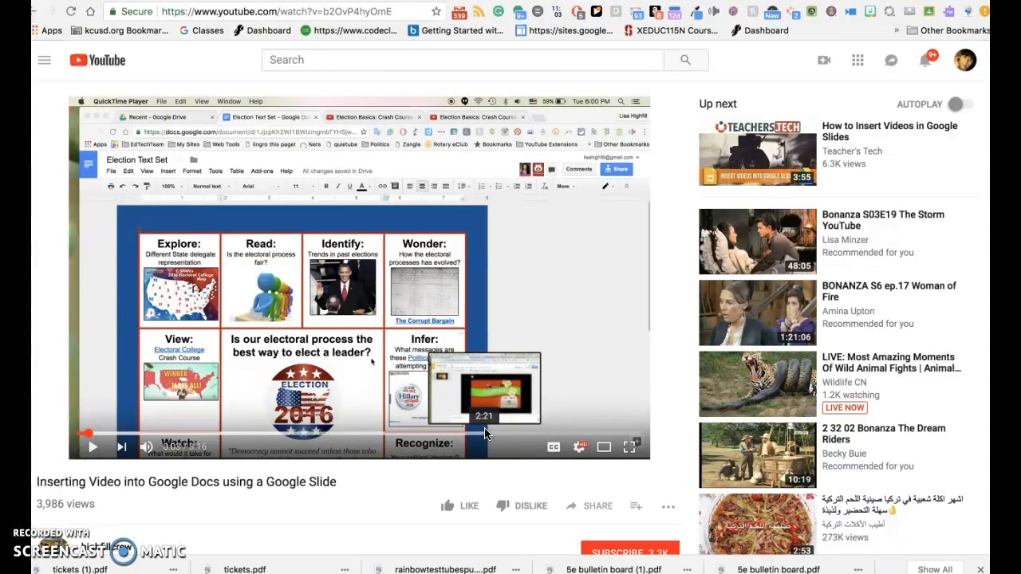
{"action": "left_click", "coordinate": [565, 300]}
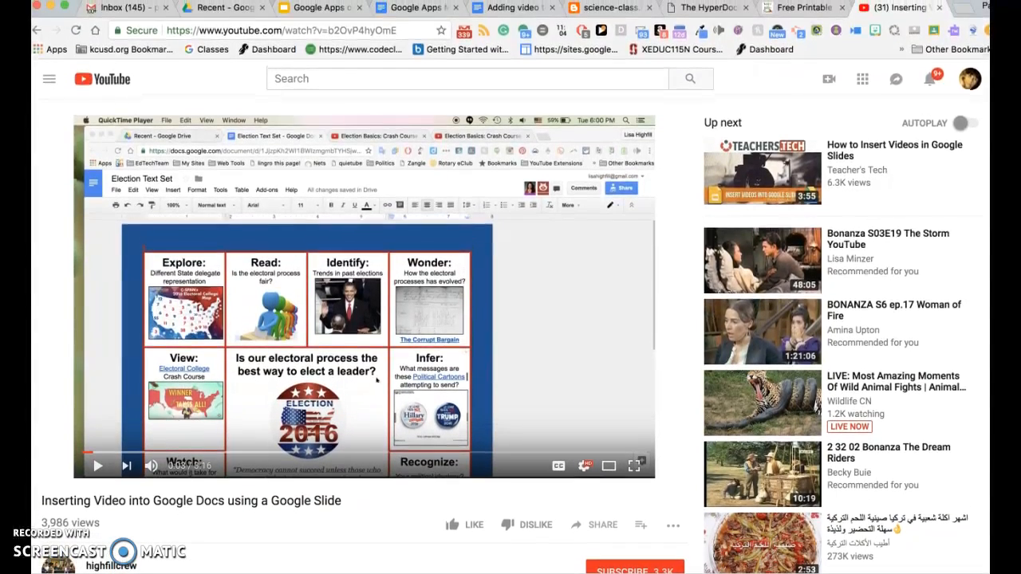
Step: Switch to Google Drive, create a blank Google Slides presentation and dismiss its Themes pane
{"action": "left_click", "coordinate": [198, 11]}
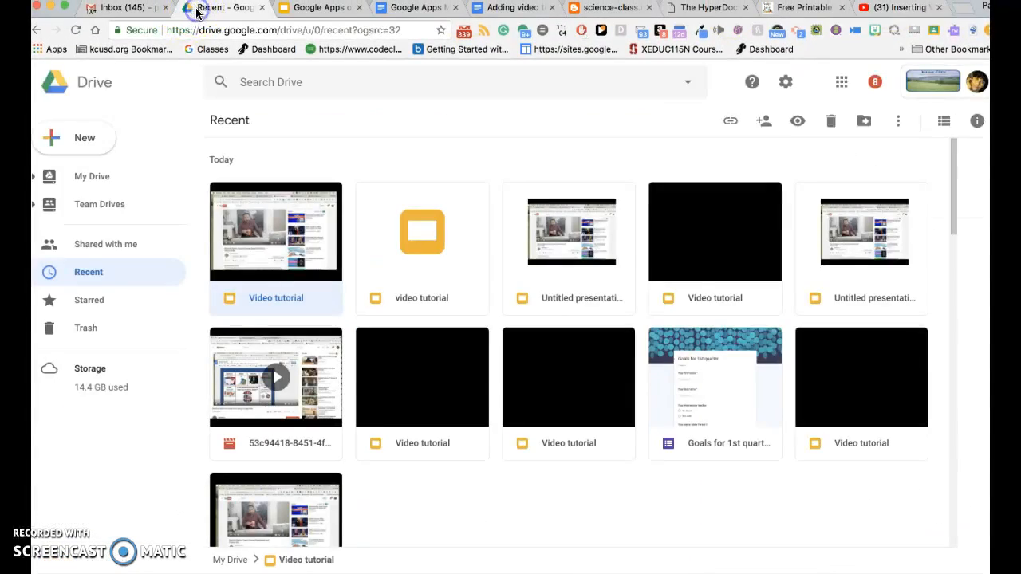
{"action": "left_click", "coordinate": [64, 142]}
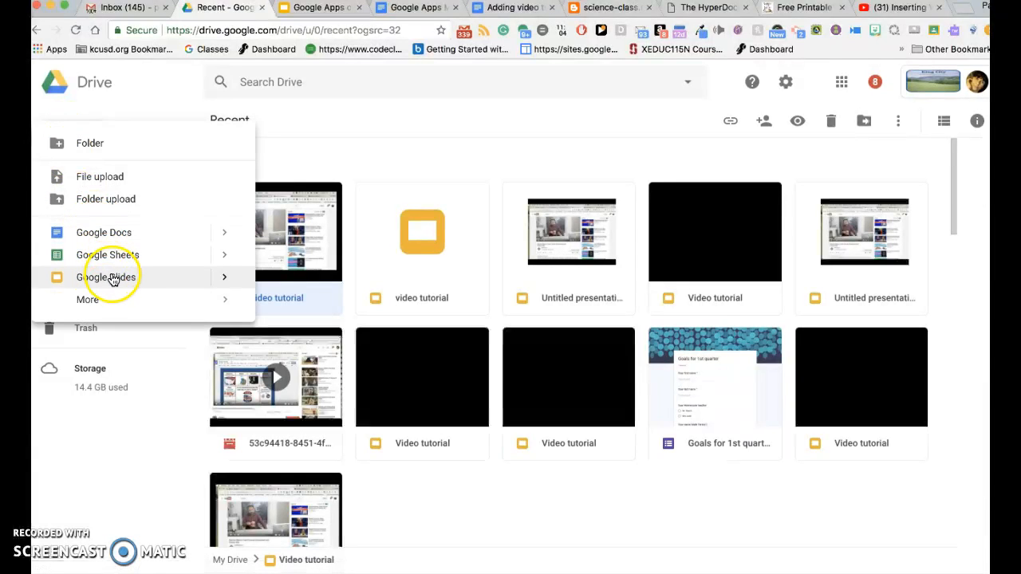
{"action": "mouse_move", "coordinate": [164, 287]}
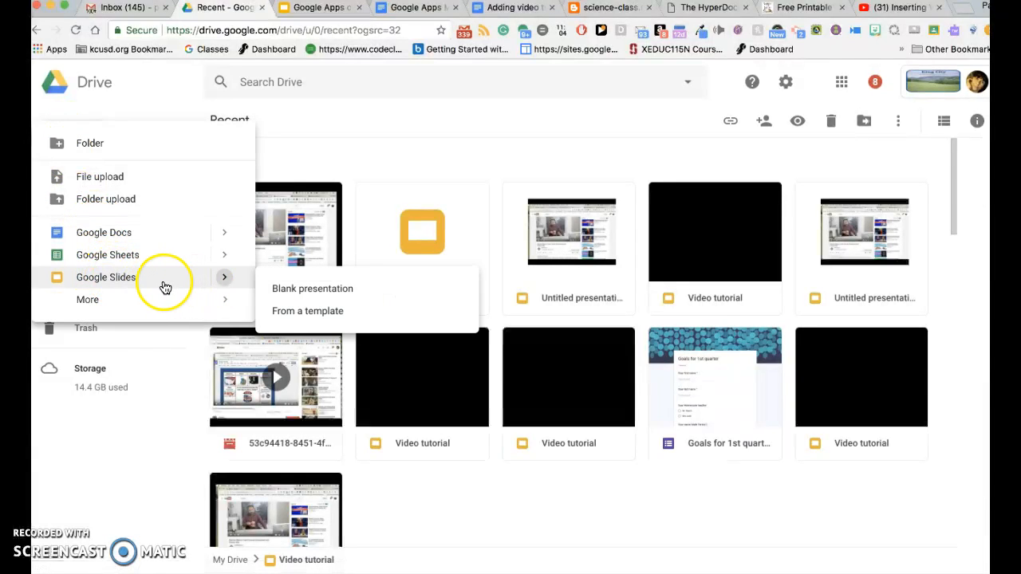
{"action": "left_click", "coordinate": [283, 294]}
{"action": "left_click", "coordinate": [283, 292]}
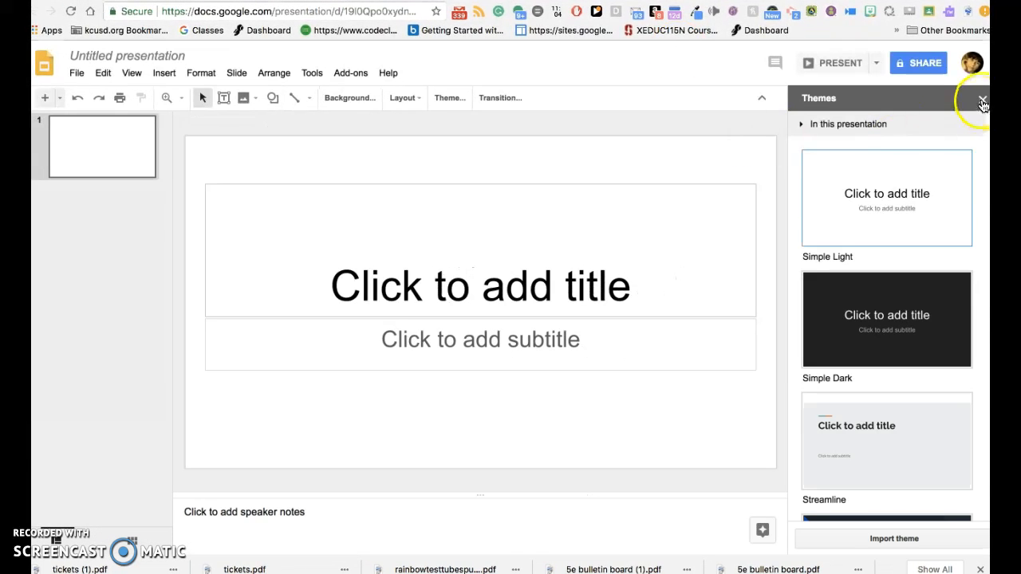
{"action": "left_click", "coordinate": [982, 102]}
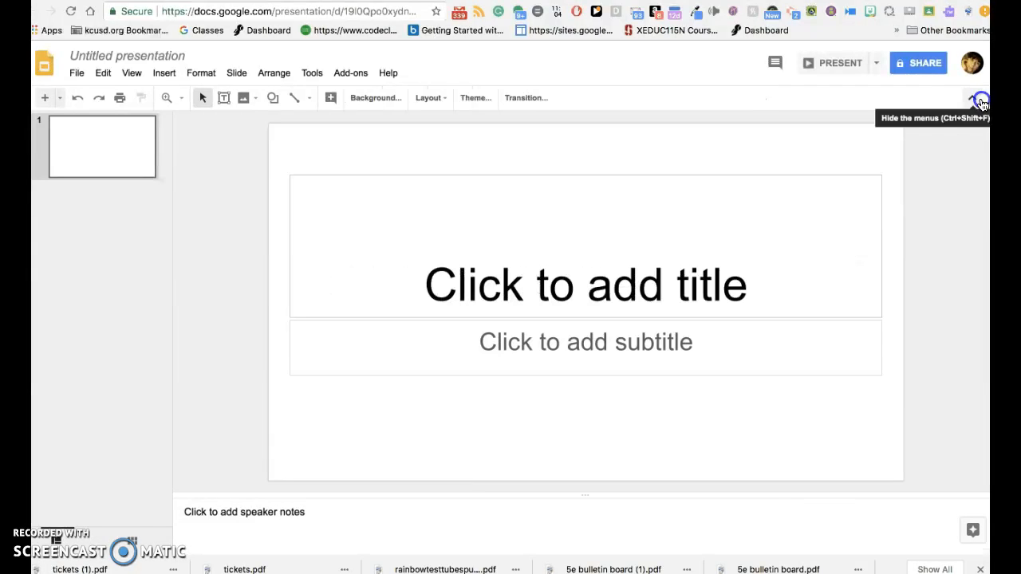
{"action": "left_click", "coordinate": [978, 100]}
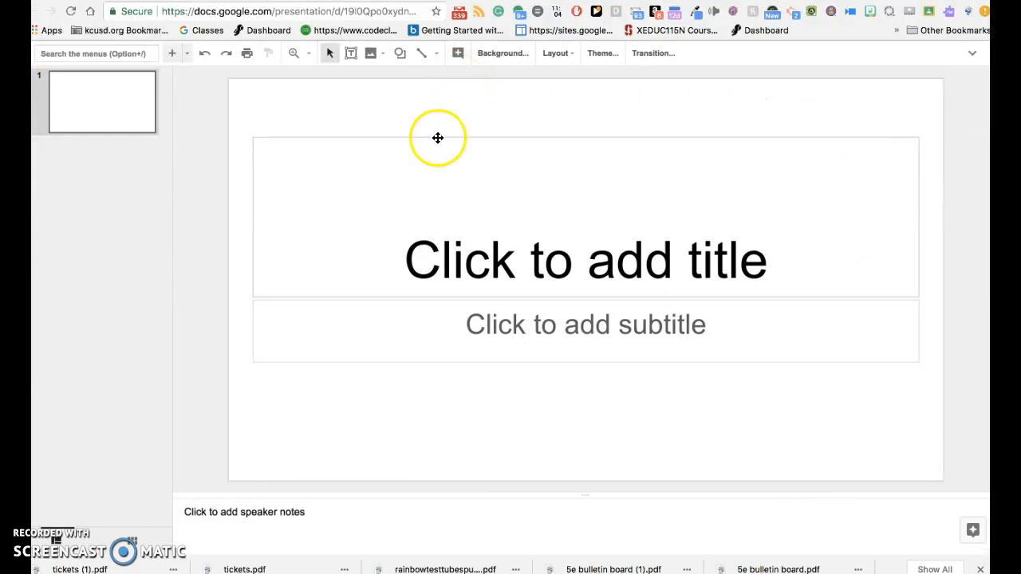
Step: Set the slide's layout to Blank and its background color to black
{"action": "left_click", "coordinate": [555, 54]}
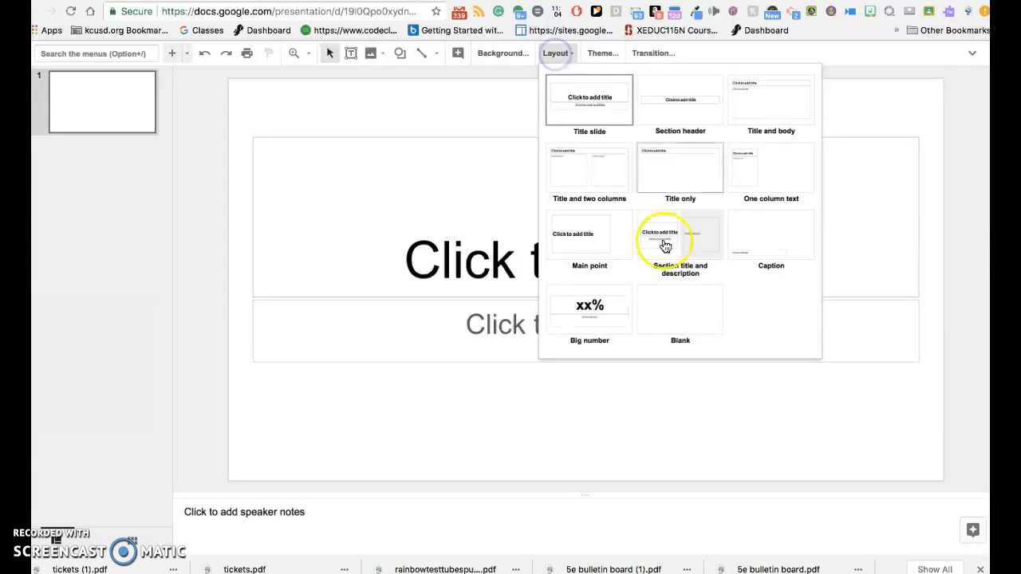
{"action": "left_click", "coordinate": [681, 312]}
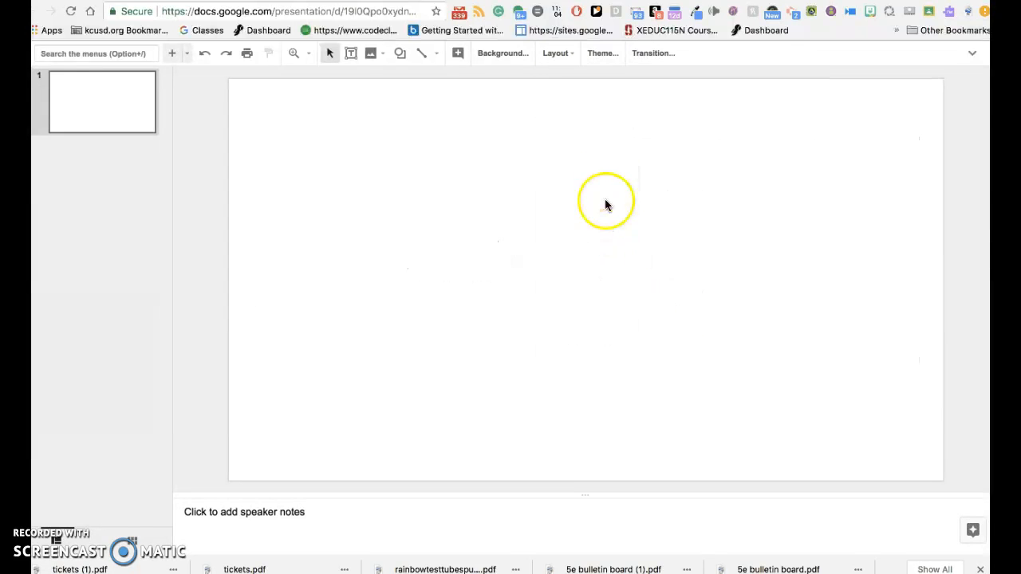
{"action": "left_click", "coordinate": [504, 53]}
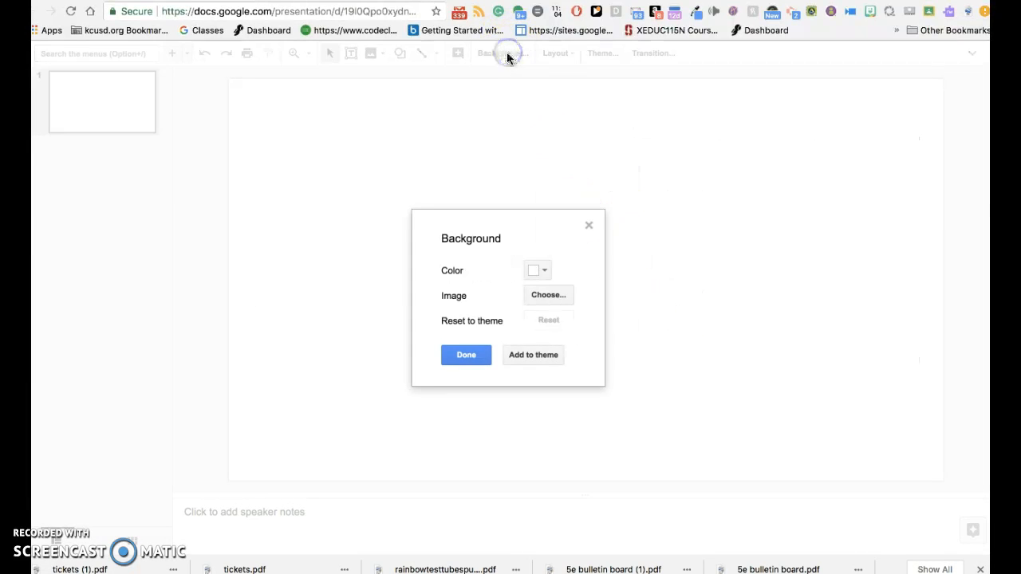
{"action": "left_click", "coordinate": [546, 270]}
{"action": "left_click", "coordinate": [539, 341]}
{"action": "left_click", "coordinate": [467, 355]}
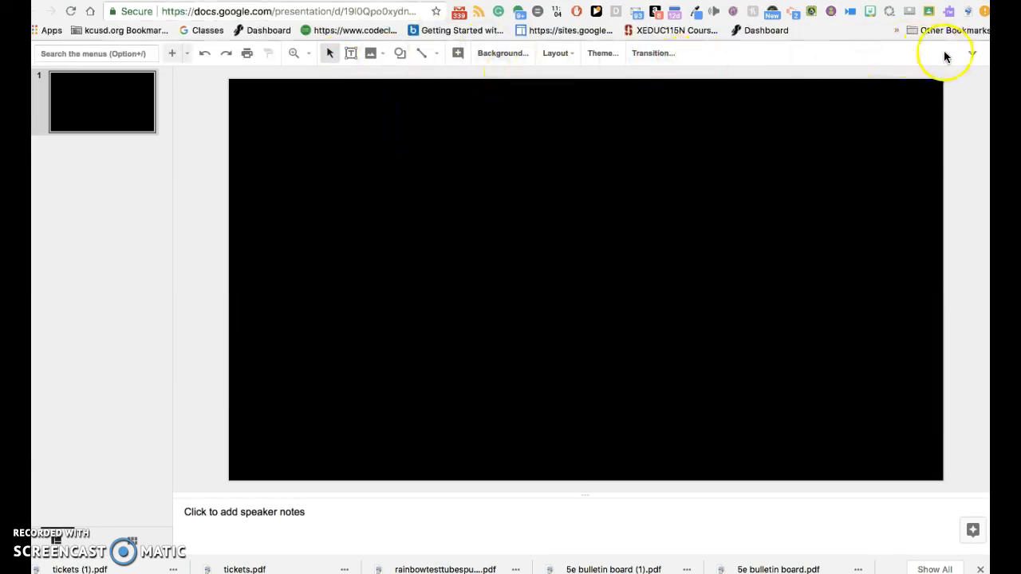
{"action": "left_click", "coordinate": [971, 56]}
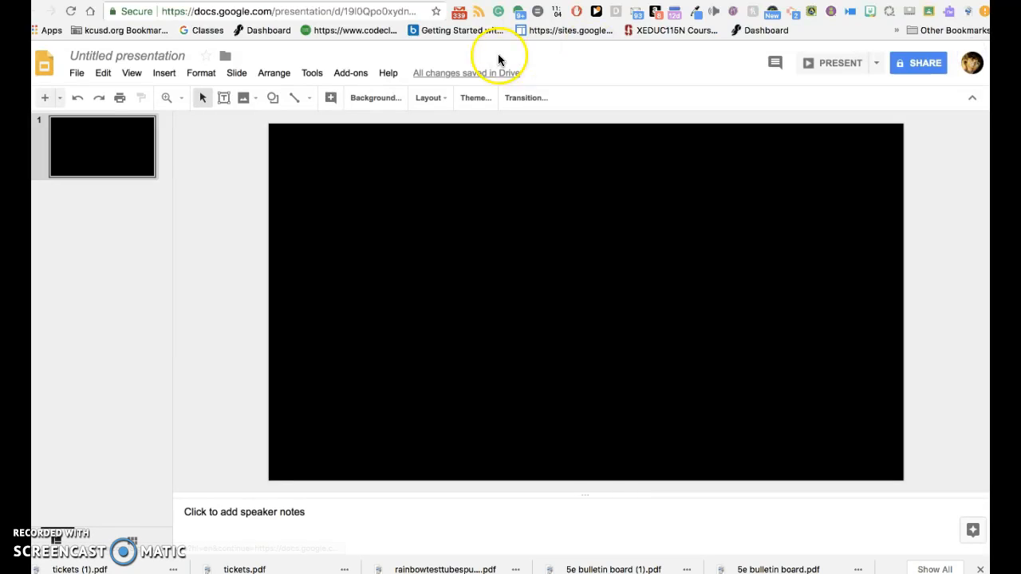
{"action": "left_click", "coordinate": [163, 74]}
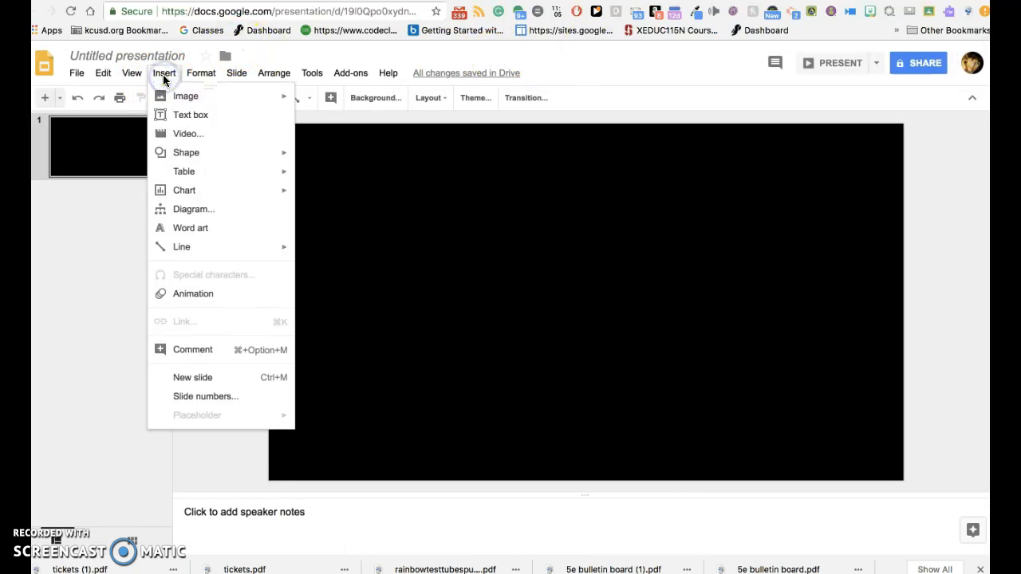
{"action": "left_click", "coordinate": [189, 137]}
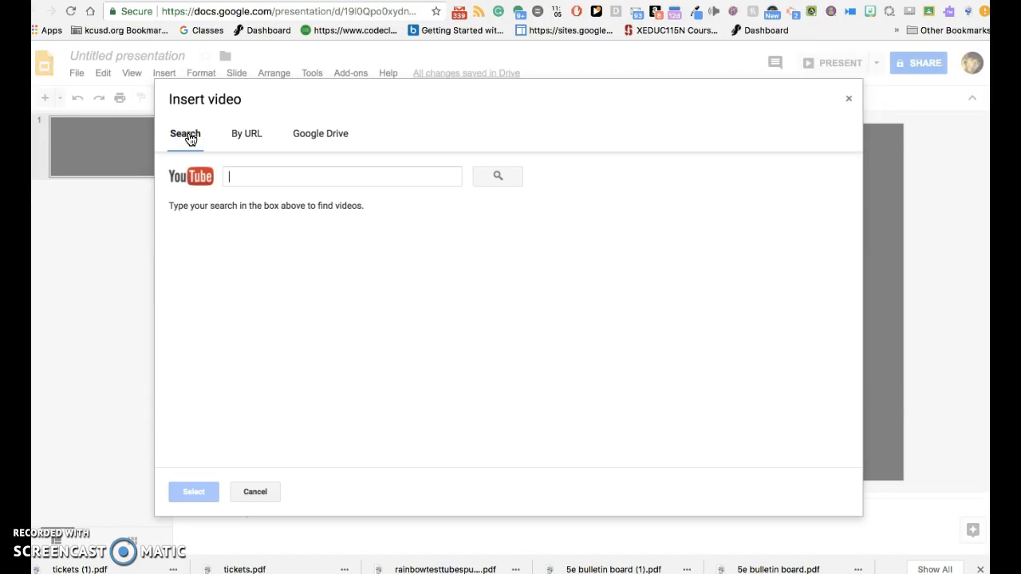
{"action": "left_click", "coordinate": [248, 137]}
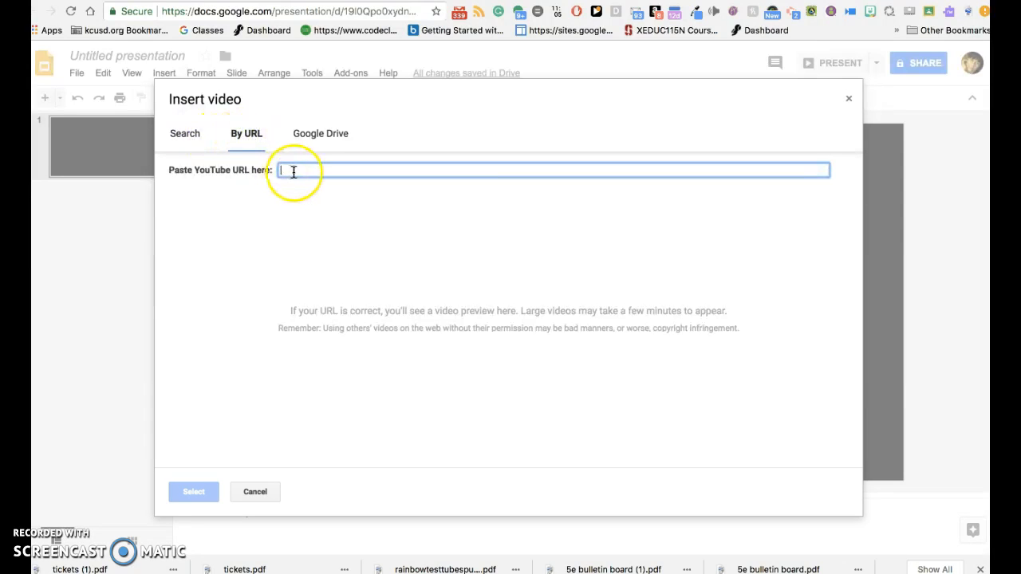
{"action": "type", "text": "https://youtu.be/b2OvP4hyOmE"}
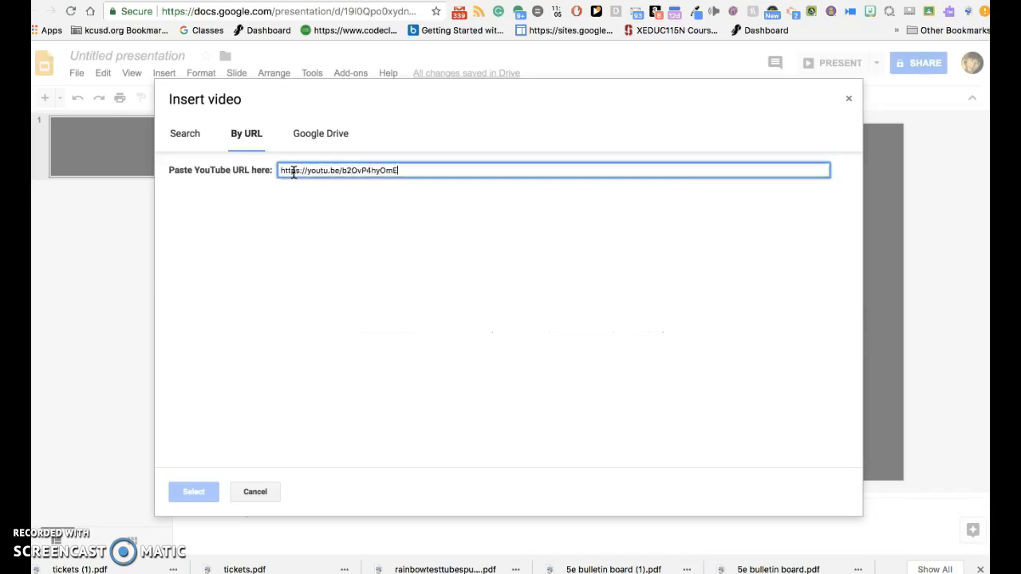
{"action": "left_click", "coordinate": [197, 490]}
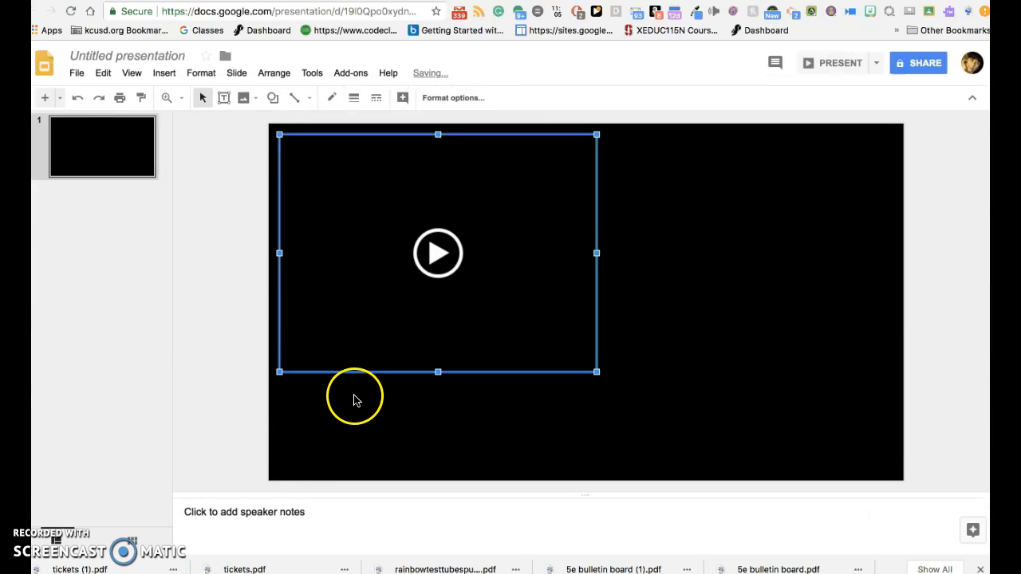
Step: Enlarge the video and position it roughly centered across the slide, with its upper edge at the slide's upper edge
{"action": "left_click_drag", "start_coordinate": [530, 283], "coordinate": [649, 313]}
{"action": "left_click_drag", "start_coordinate": [398, 162], "coordinate": [356, 157]}
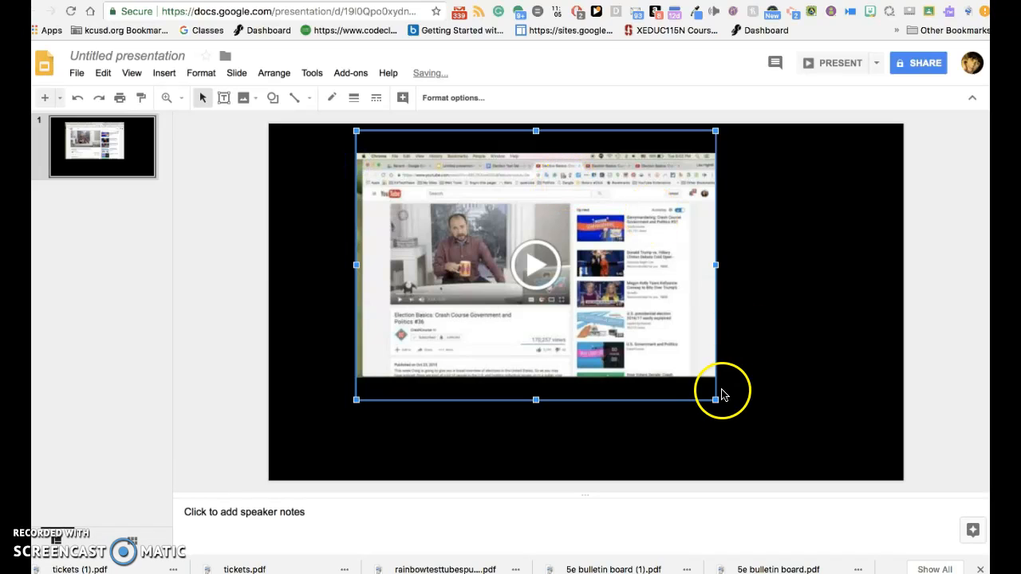
{"action": "left_click_drag", "start_coordinate": [716, 400], "coordinate": [771, 415]}
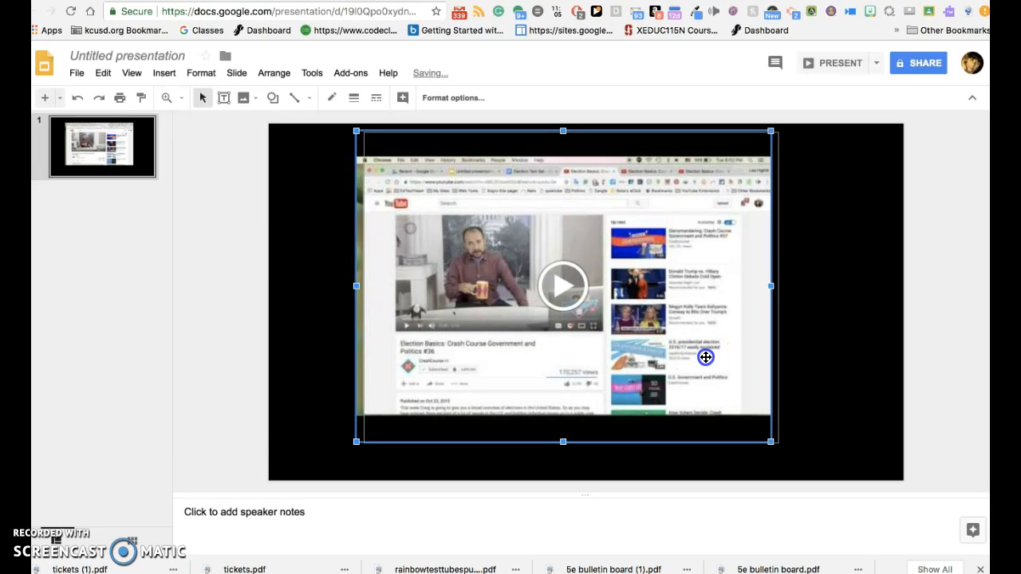
{"action": "left_click_drag", "start_coordinate": [705, 357], "coordinate": [714, 359]}
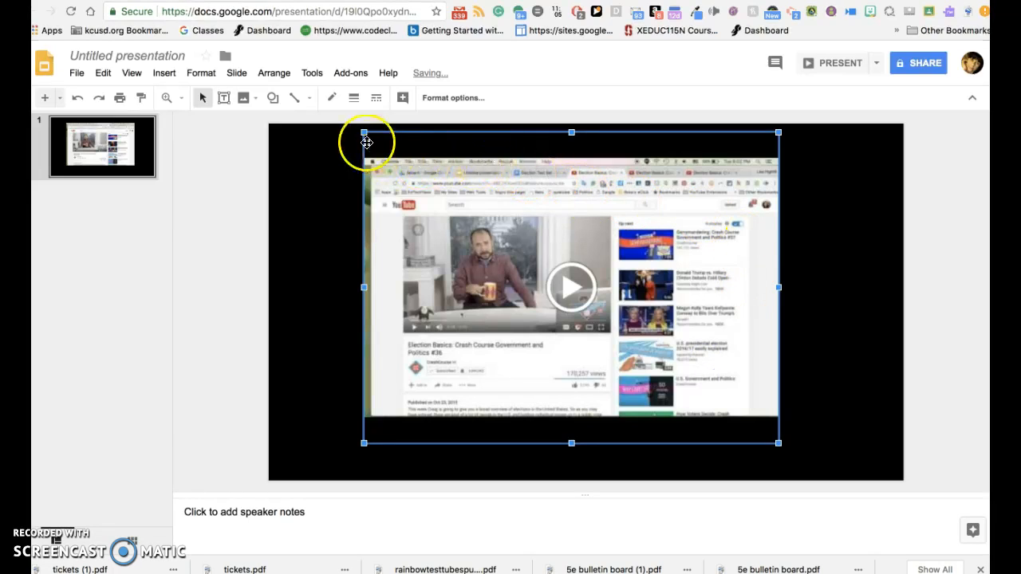
{"action": "left_click_drag", "start_coordinate": [364, 134], "coordinate": [353, 128]}
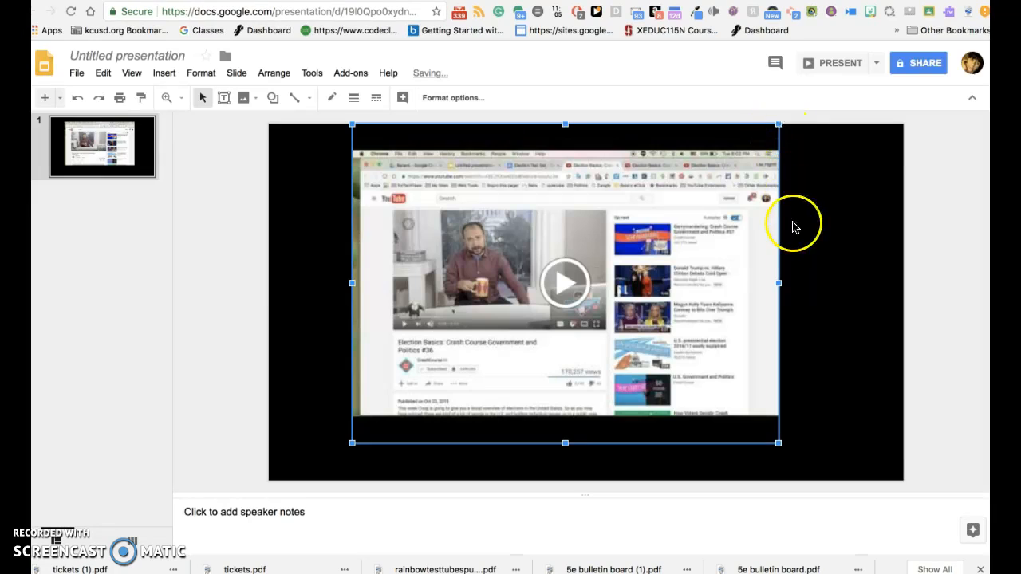
{"action": "left_click_drag", "start_coordinate": [777, 283], "coordinate": [798, 283]}
{"action": "left_click_drag", "start_coordinate": [352, 284], "coordinate": [340, 284]}
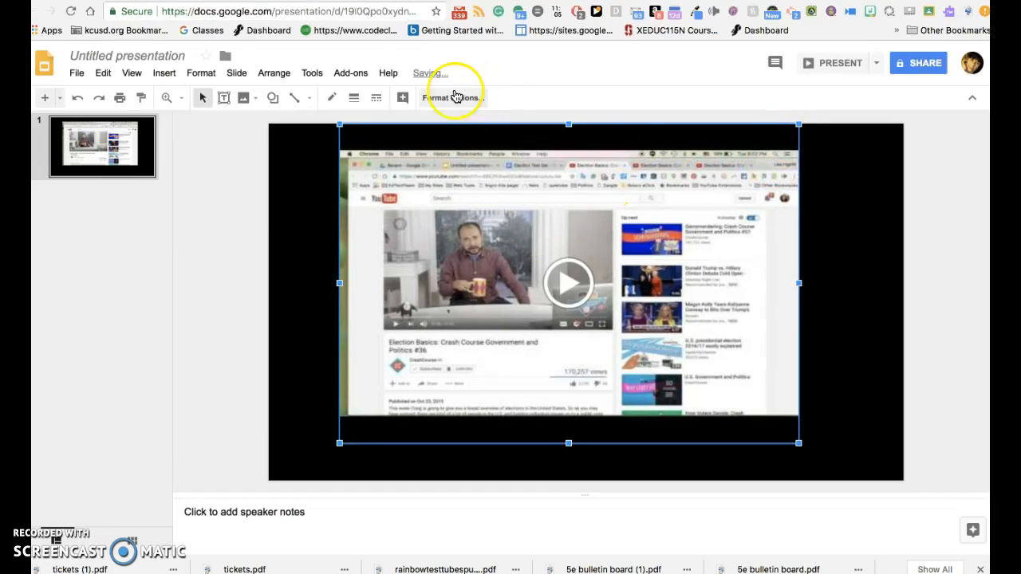
Step: Replace the "edit#slide=id.p" ending of the presentation's URL with "preview" and load that address
{"action": "left_click", "coordinate": [422, 10]}
{"action": "right_click", "coordinate": [425, 9]}
{"action": "left_click", "coordinate": [423, 10]}
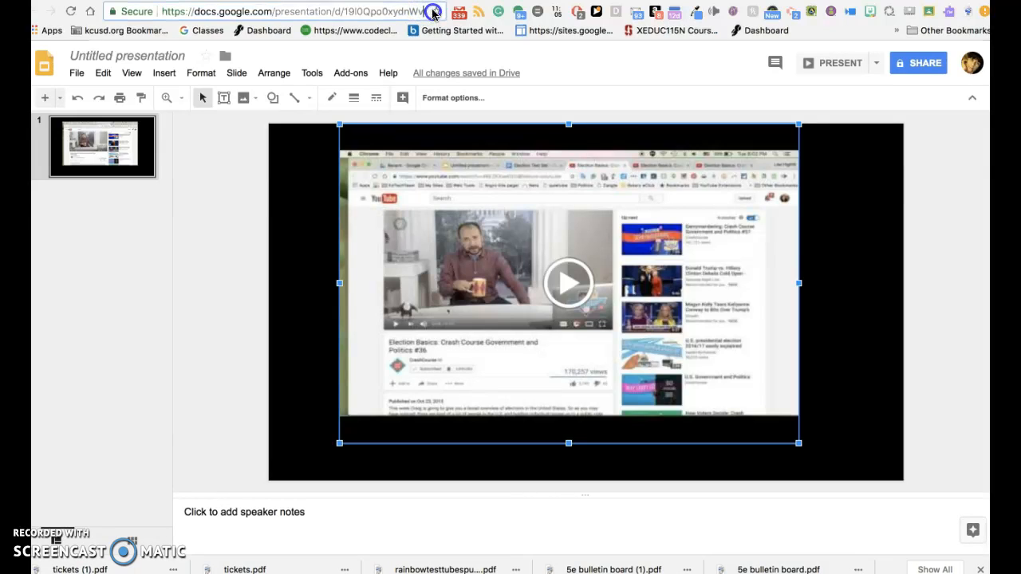
{"action": "left_click_drag", "start_coordinate": [420, 11], "coordinate": [435, 11]}
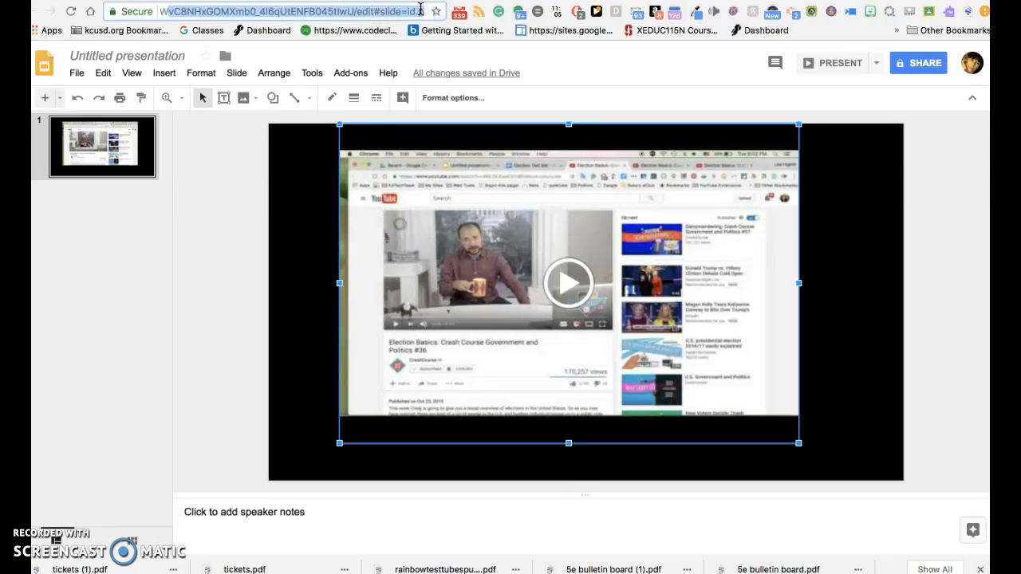
{"action": "left_click", "coordinate": [423, 12]}
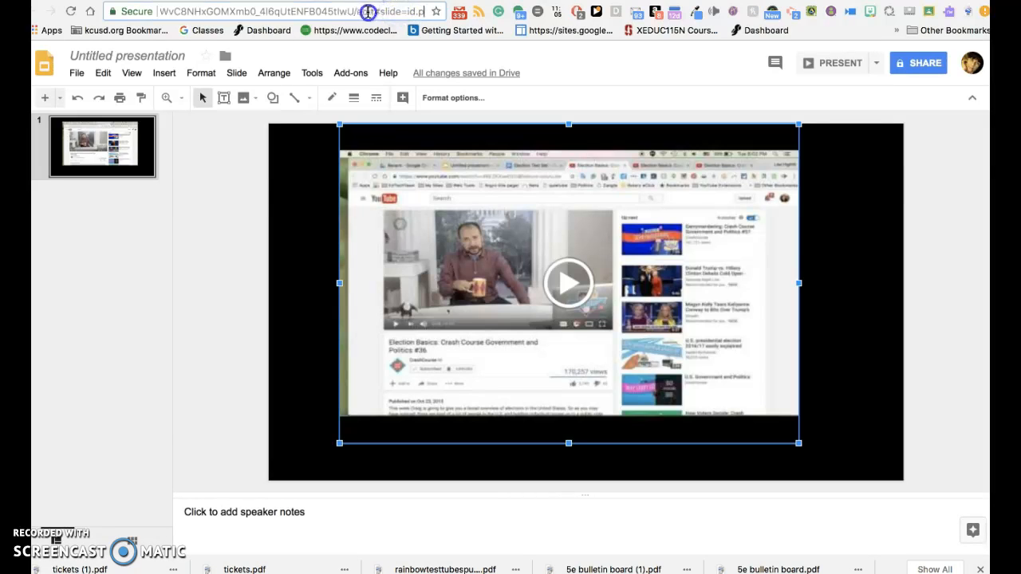
{"action": "left_click", "coordinate": [416, 12]}
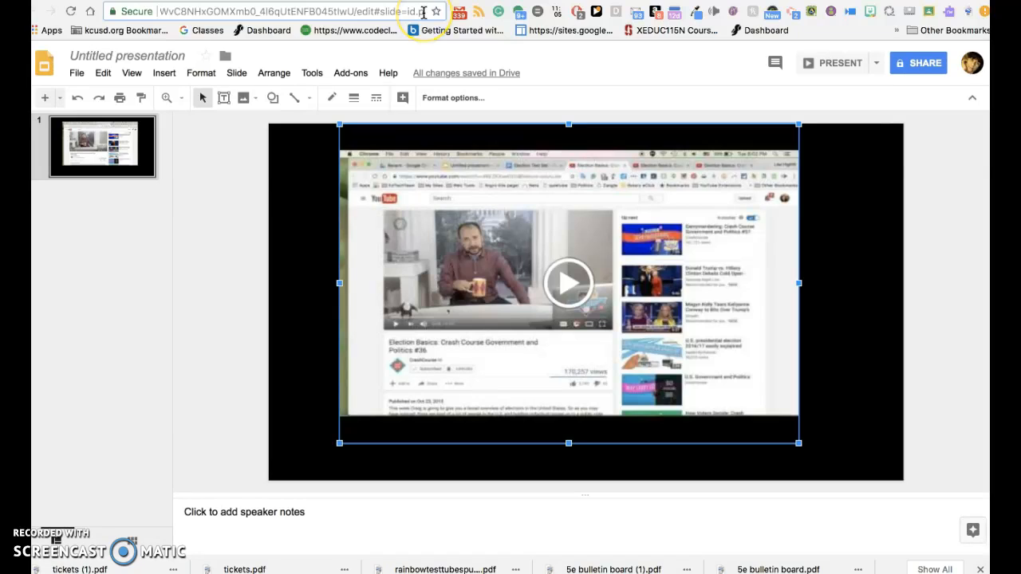
{"action": "key", "text": "BackSpace"}
{"action": "key", "text": "BackSpace"}
{"action": "key", "text": "BackSpace"}
{"action": "key", "text": "BackSpace"}
{"action": "key", "text": "BackSpace"}
{"action": "key", "text": "BackSpace"}
{"action": "key", "text": "BackSpace"}
{"action": "key", "text": "BackSpace"}
{"action": "key", "text": "BackSpace"}
{"action": "key", "text": "BackSpace"}
{"action": "key", "text": "BackSpace"}
{"action": "key", "text": "BackSpace"}
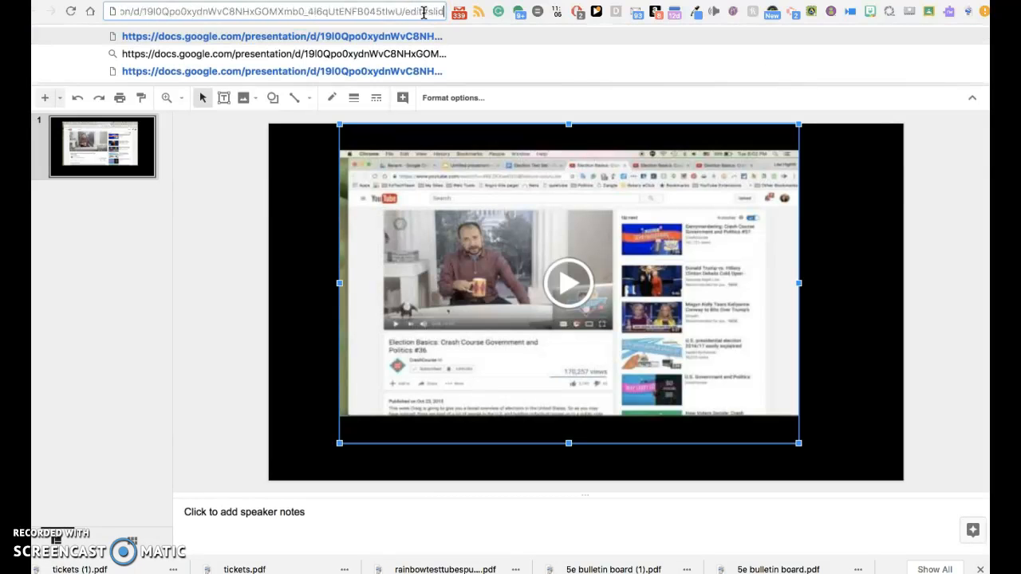
{"action": "key", "text": "BackSpace"}
{"action": "key", "text": "BackSpace"}
{"action": "key", "text": "BackSpace"}
{"action": "key", "text": "BackSpace"}
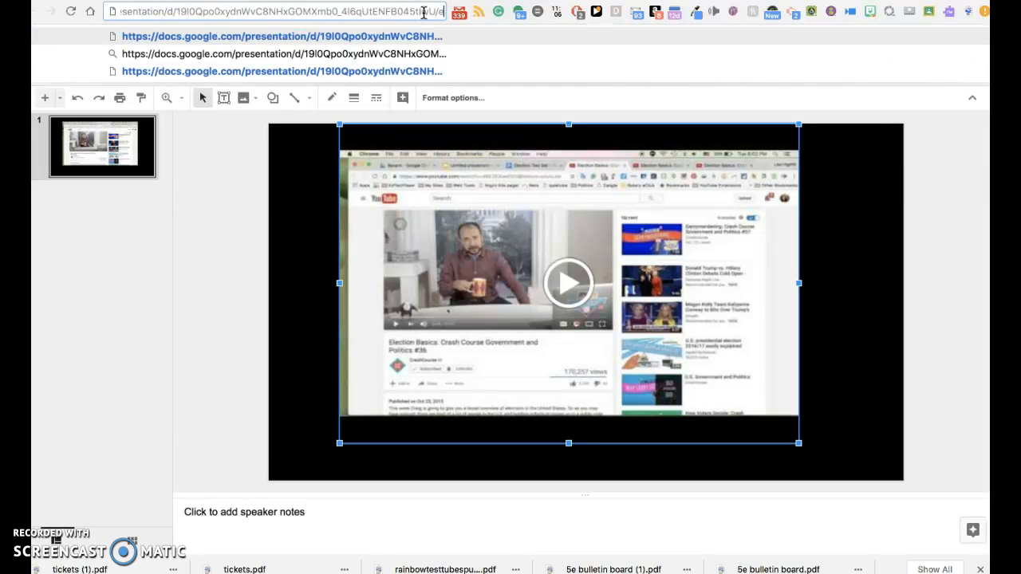
{"action": "type", "text": "preview"}
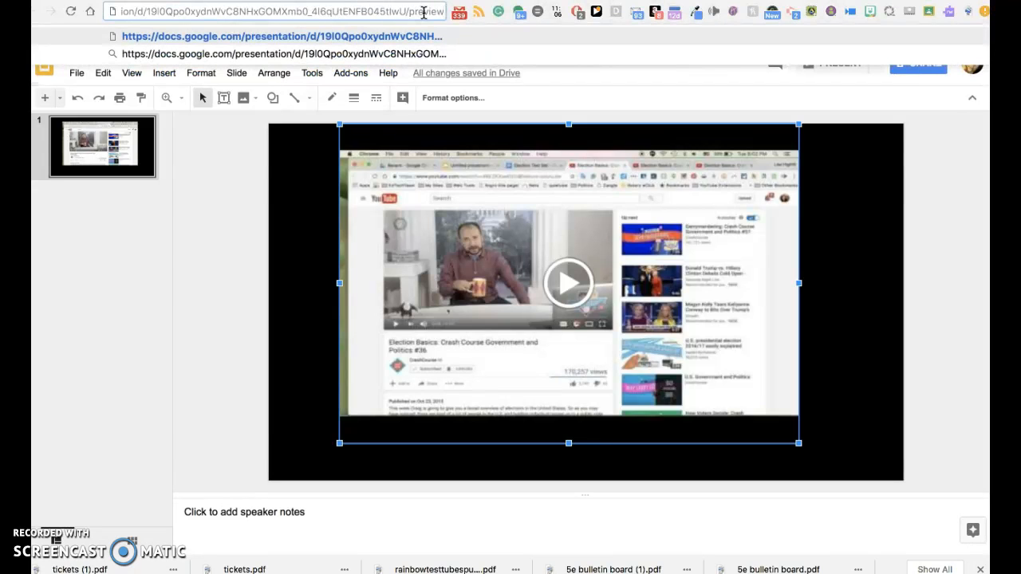
{"action": "key", "text": "Return"}
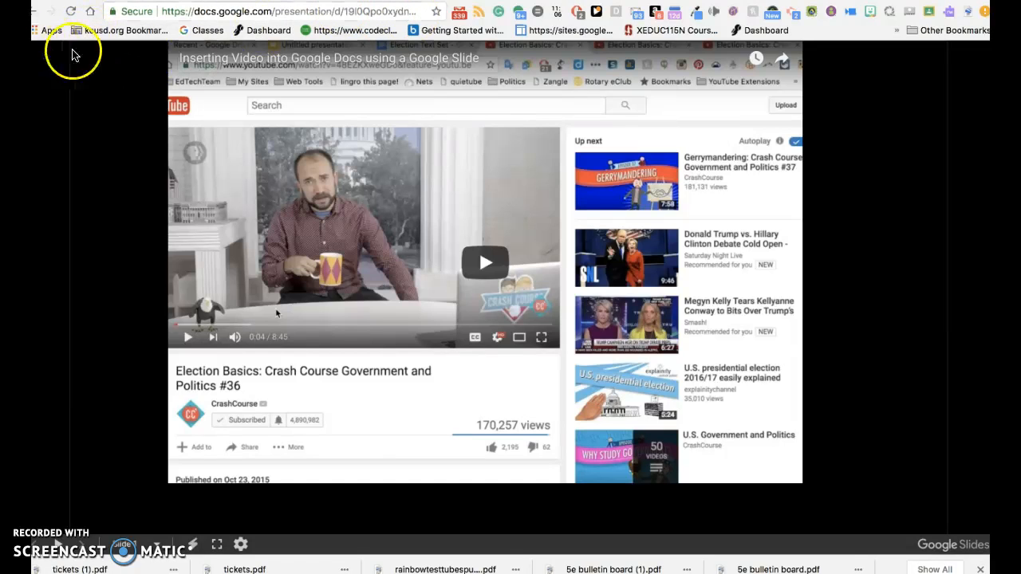
Step: Return from the preview to the presentation's editing view and name the presentation "video tutorial" when starting to share it
{"action": "left_click", "coordinate": [160, 11]}
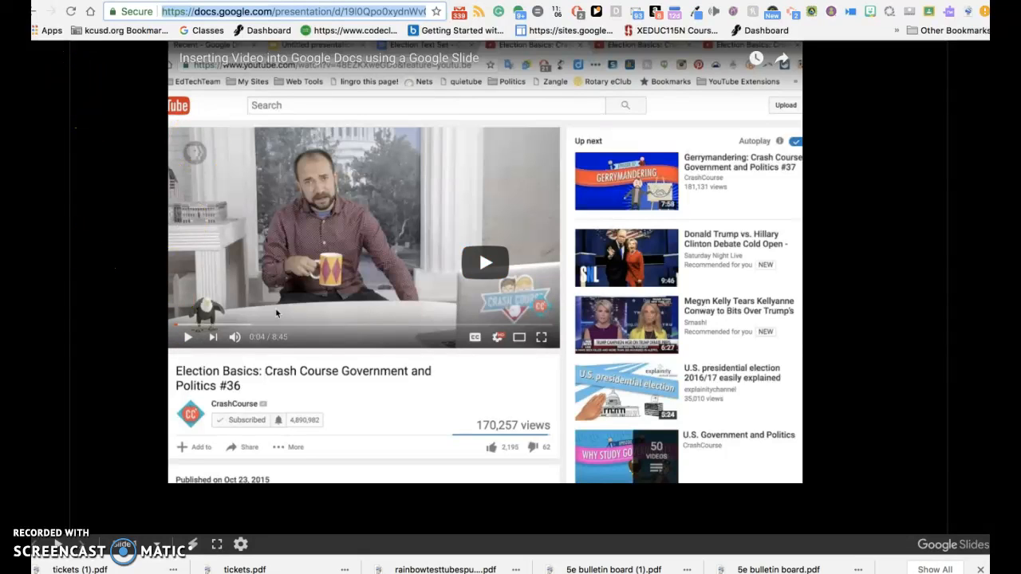
{"action": "left_click", "coordinate": [34, 14]}
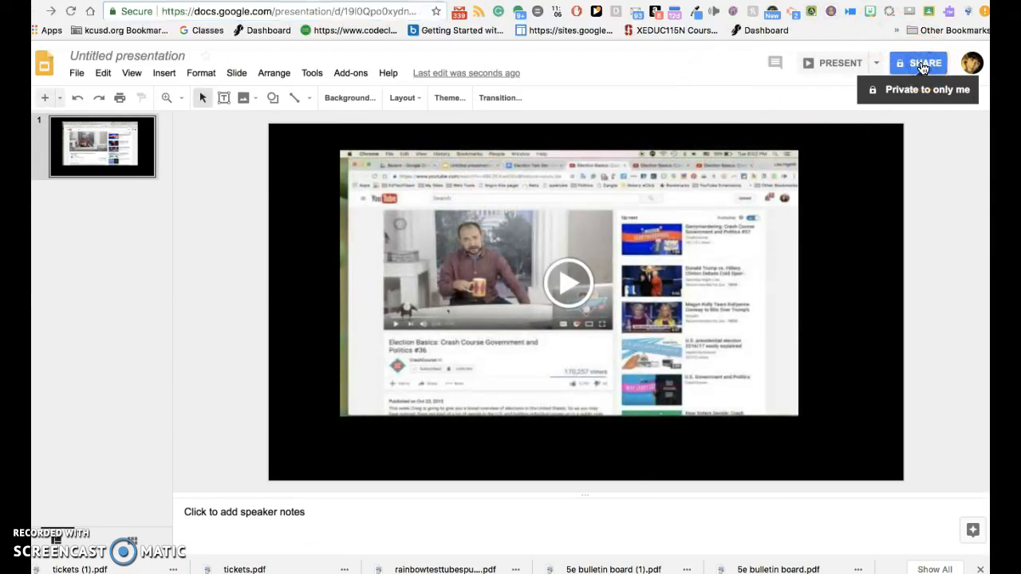
{"action": "left_click", "coordinate": [923, 65]}
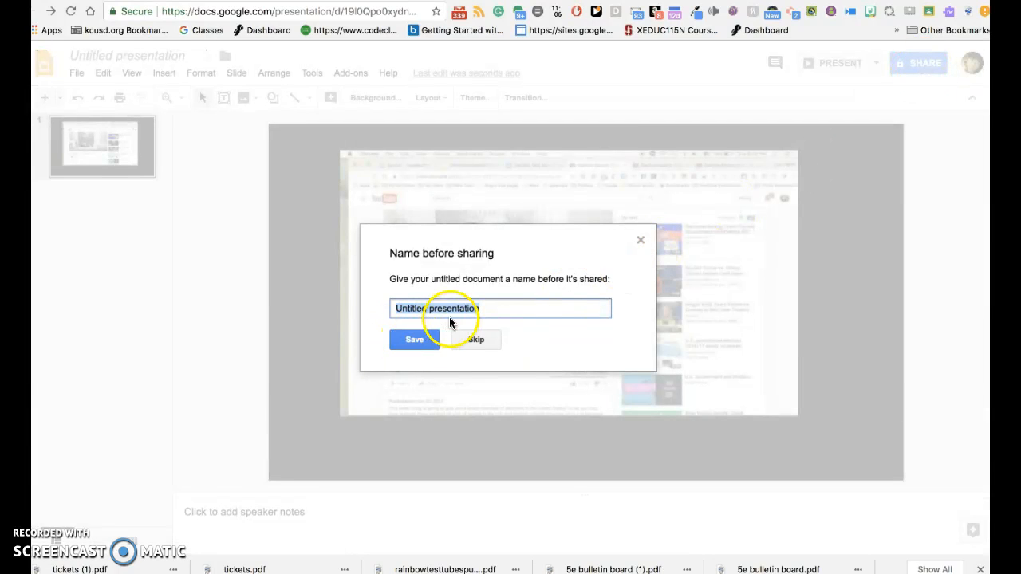
{"action": "left_click_drag", "start_coordinate": [484, 308], "coordinate": [366, 300]}
{"action": "type", "text": "viudeo"}
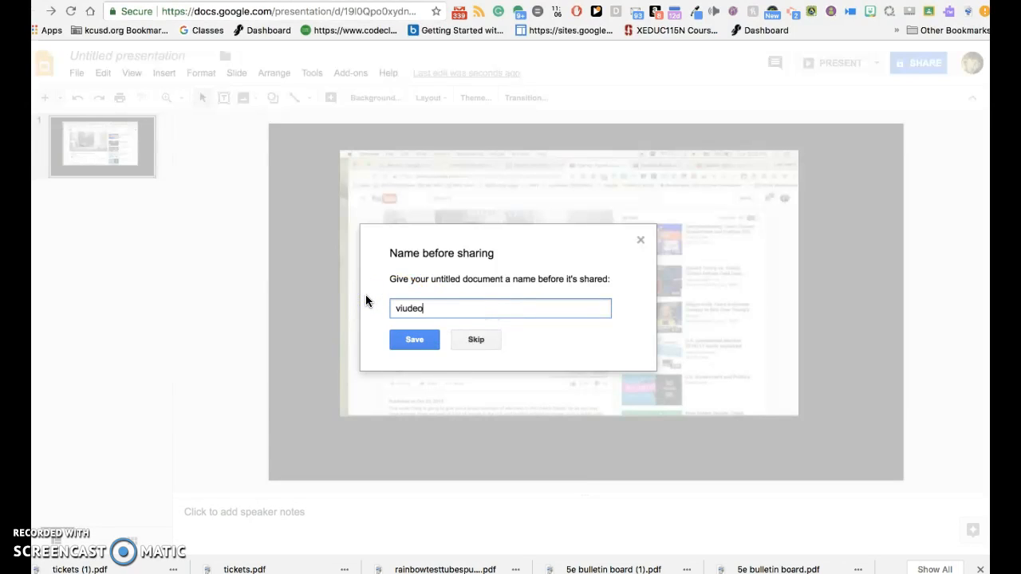
{"action": "key", "text": "BackSpace"}
{"action": "key", "text": "BackSpace"}
{"action": "key", "text": "BackSpace"}
{"action": "key", "text": "BackSpace"}
{"action": "type", "text": "deo tutorial"}
{"action": "left_click", "coordinate": [413, 339]}
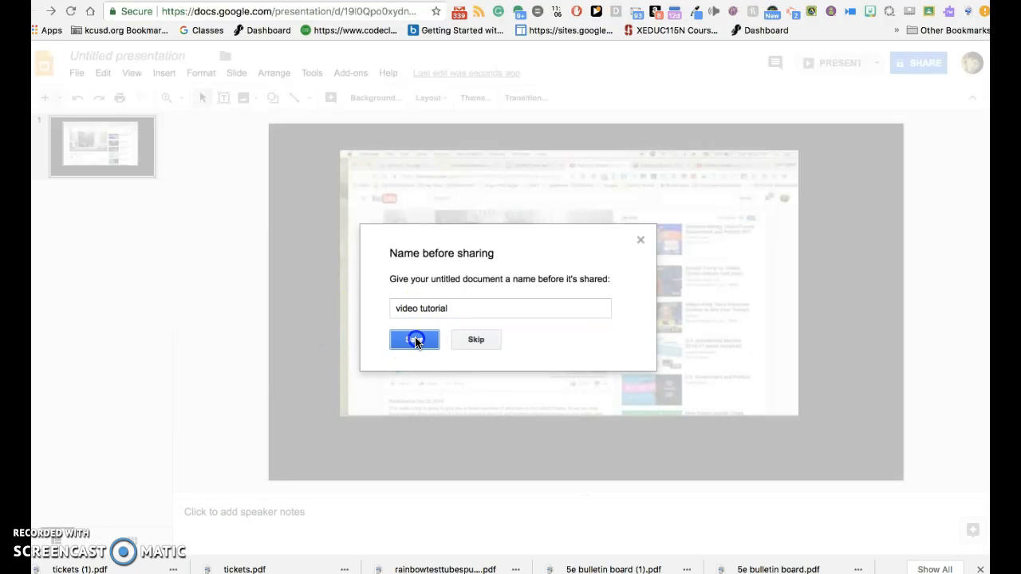
Step: Turn on the shareable link with view access for anyone in the school organization who has it, and finish sharing
{"action": "left_click", "coordinate": [611, 232]}
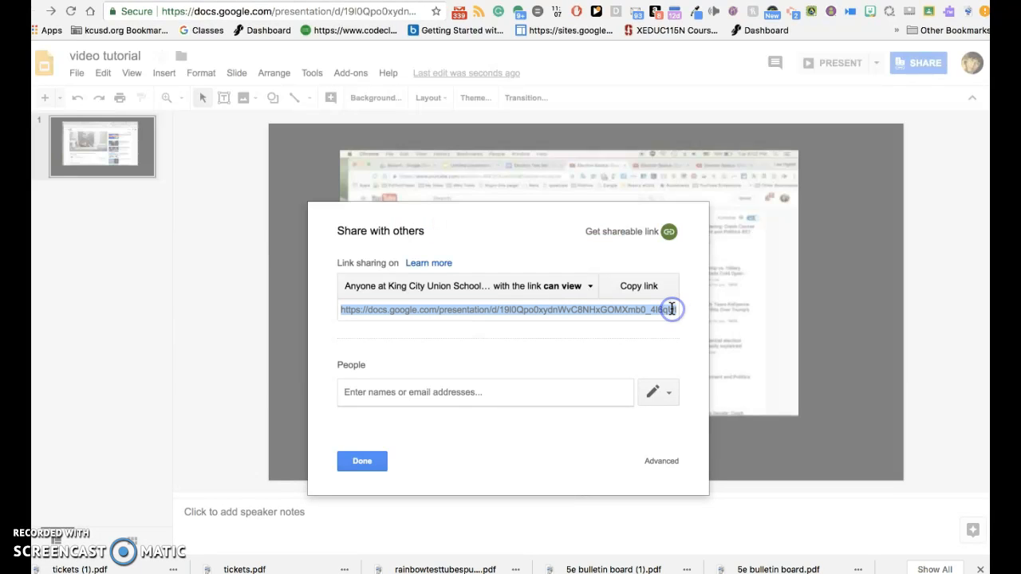
{"action": "left_click_drag", "start_coordinate": [671, 309], "coordinate": [691, 309]}
{"action": "left_click", "coordinate": [674, 310]}
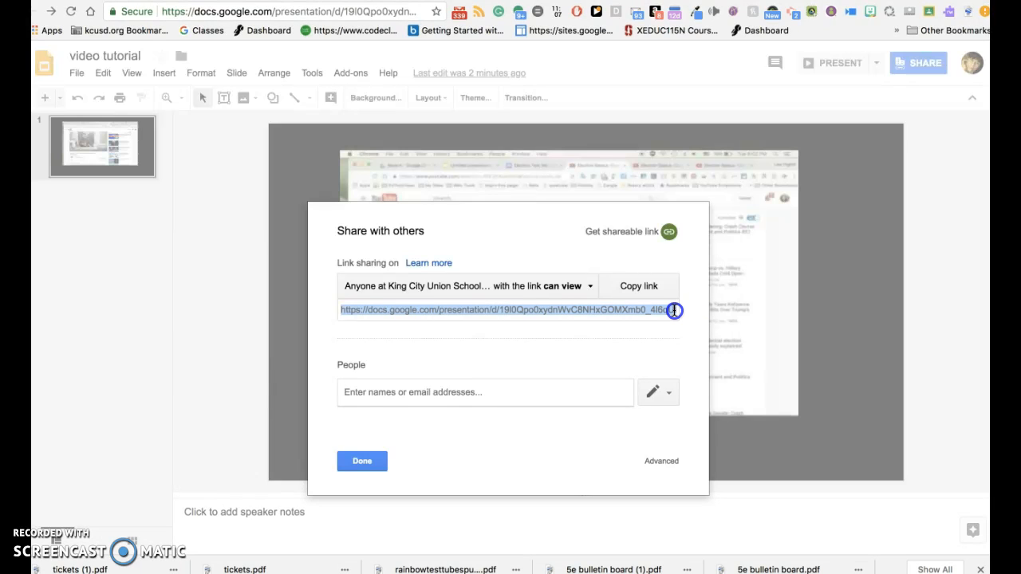
{"action": "left_click", "coordinate": [570, 308]}
{"action": "left_click", "coordinate": [360, 460]}
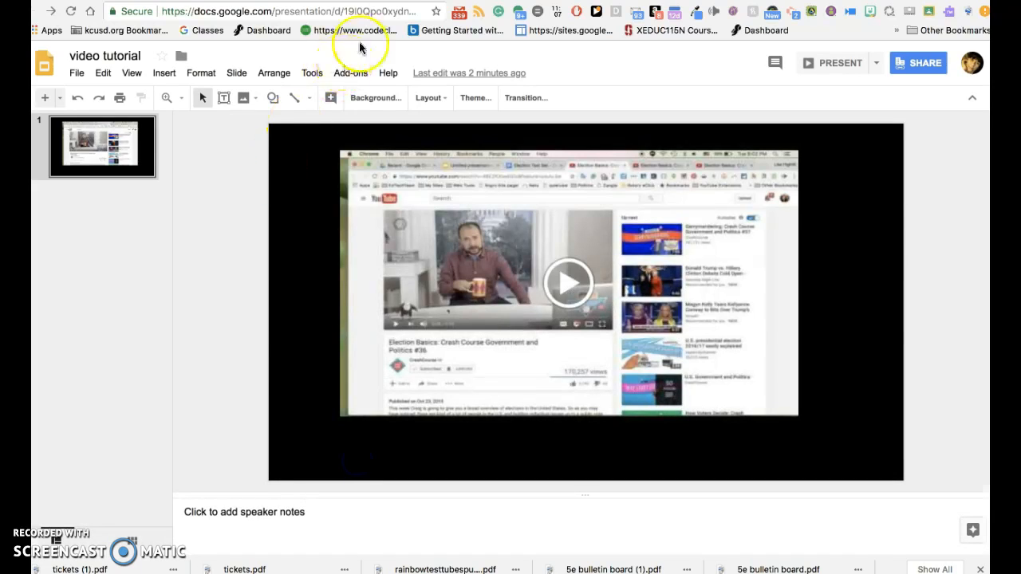
Step: Replace the "edit#slide=id.p" ending of the presentation's URL with "preview" and select the whole address for copying
{"action": "left_click", "coordinate": [415, 13]}
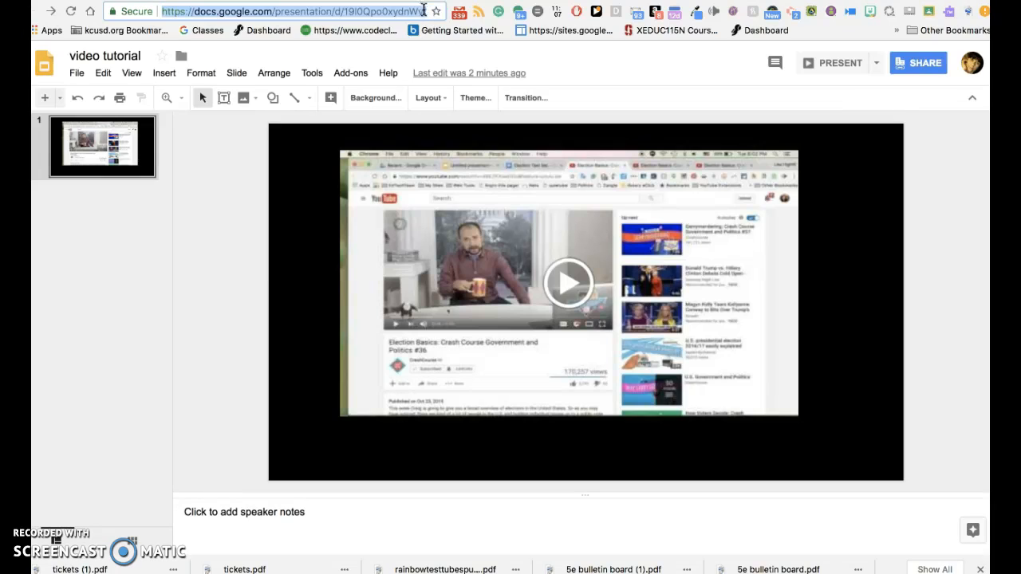
{"action": "left_click", "coordinate": [425, 10]}
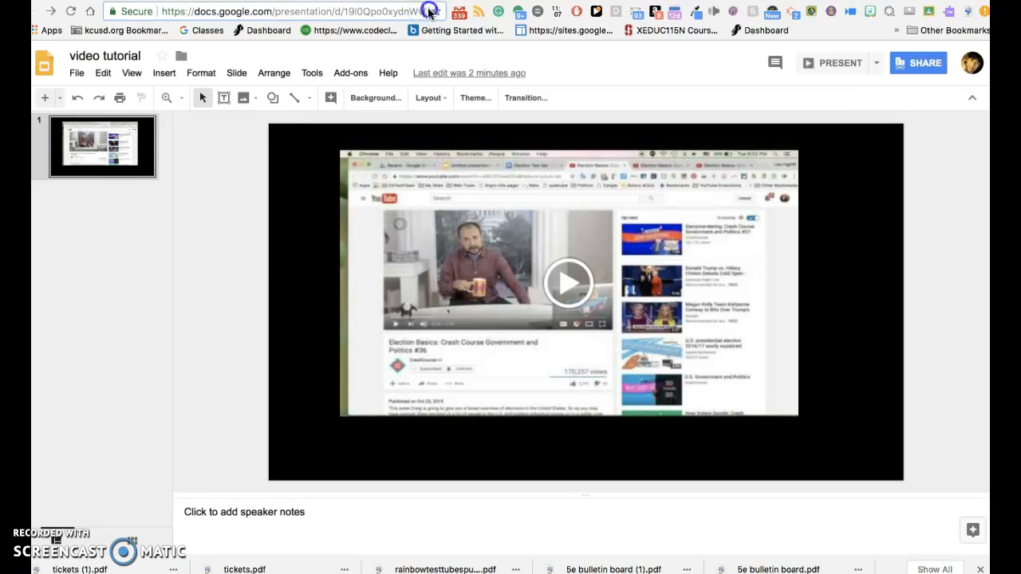
{"action": "scroll", "coordinate": [431, 13], "scroll_direction": "right", "scroll_amount": 3}
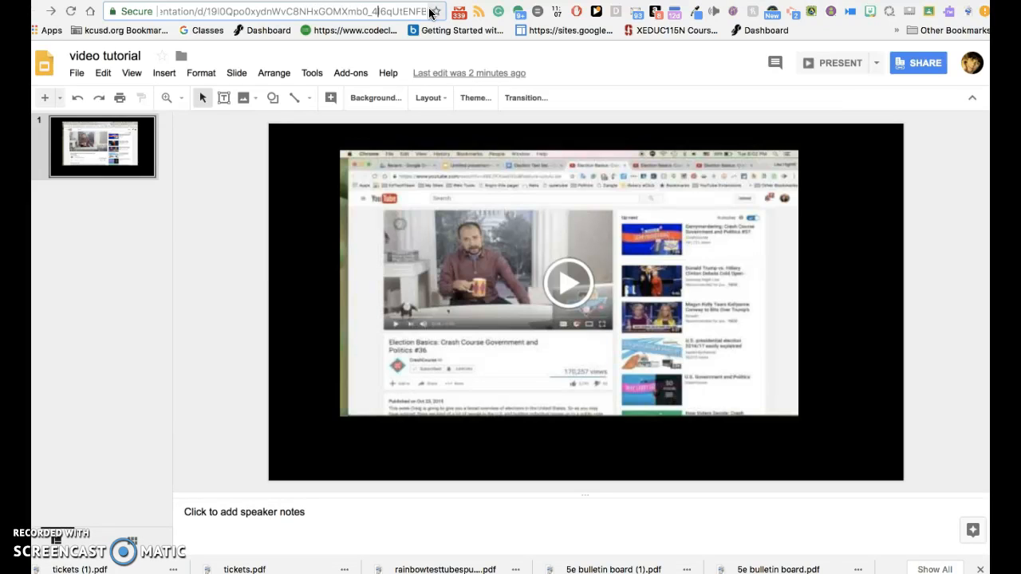
{"action": "scroll", "coordinate": [431, 12], "scroll_direction": "right", "scroll_amount": 3}
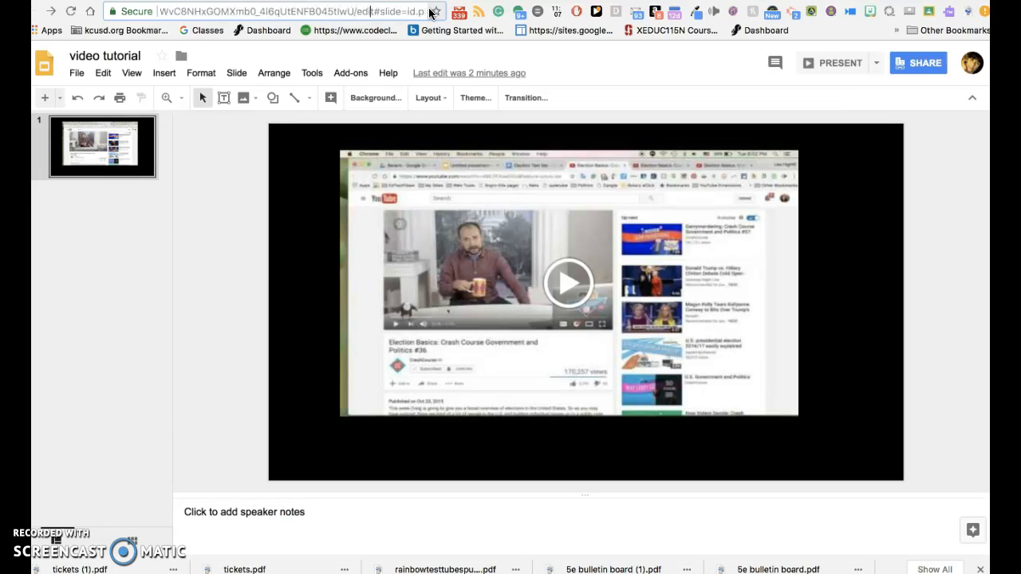
{"action": "left_click", "coordinate": [424, 14]}
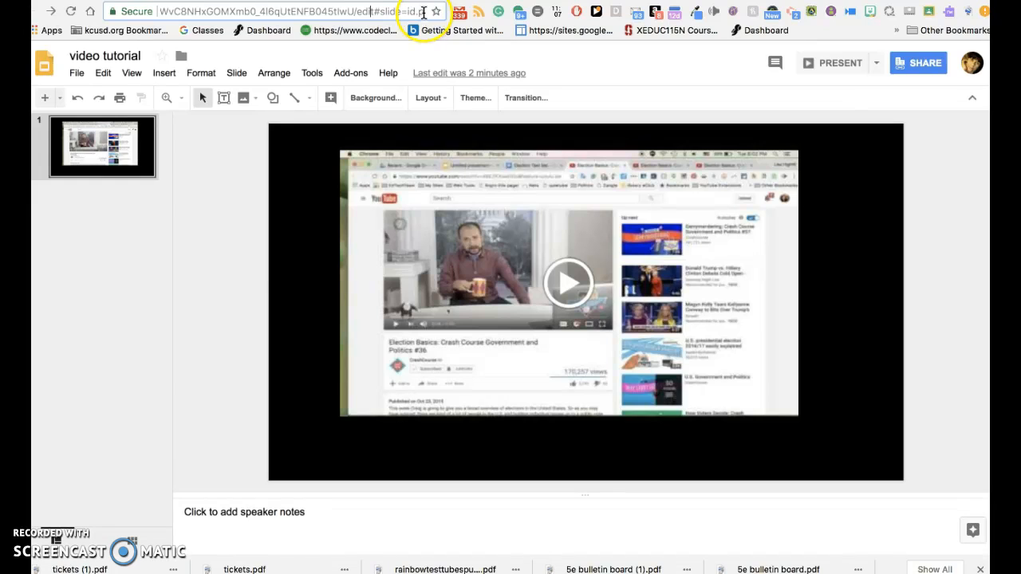
{"action": "key", "text": "BackSpace"}
{"action": "key", "text": "BackSpace"}
{"action": "key", "text": "BackSpace"}
{"action": "key", "text": "BackSpace"}
{"action": "key", "text": "BackSpace"}
{"action": "key", "text": "BackSpace"}
{"action": "key", "text": "BackSpace"}
{"action": "key", "text": "BackSpace"}
{"action": "key", "text": "BackSpace"}
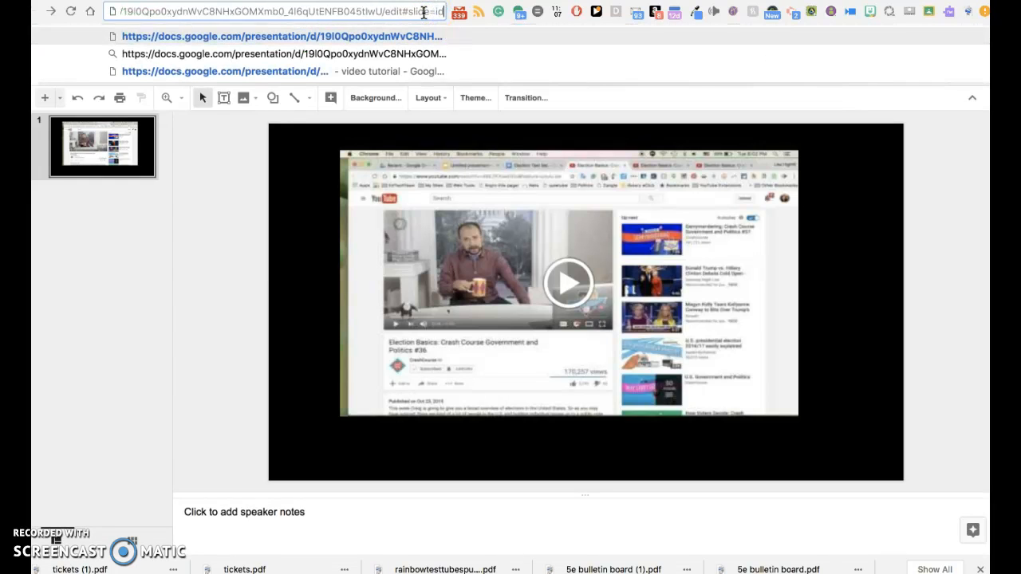
{"action": "key", "text": "BackSpace"}
{"action": "key", "text": "BackSpace"}
{"action": "key", "text": "BackSpace"}
{"action": "key", "text": "BackSpace"}
{"action": "key", "text": "BackSpace"}
{"action": "key", "text": "BackSpace"}
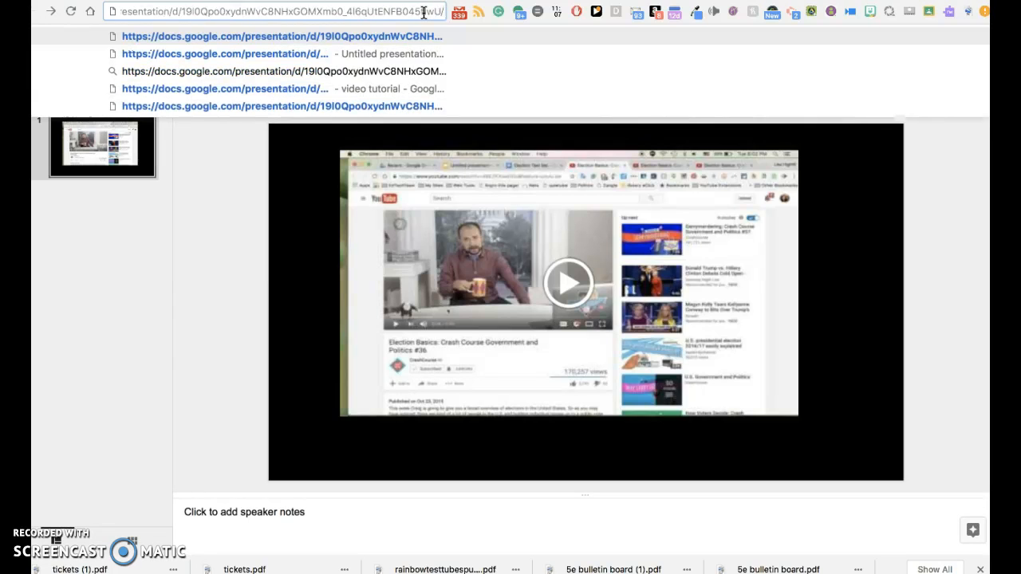
{"action": "type", "text": "preview"}
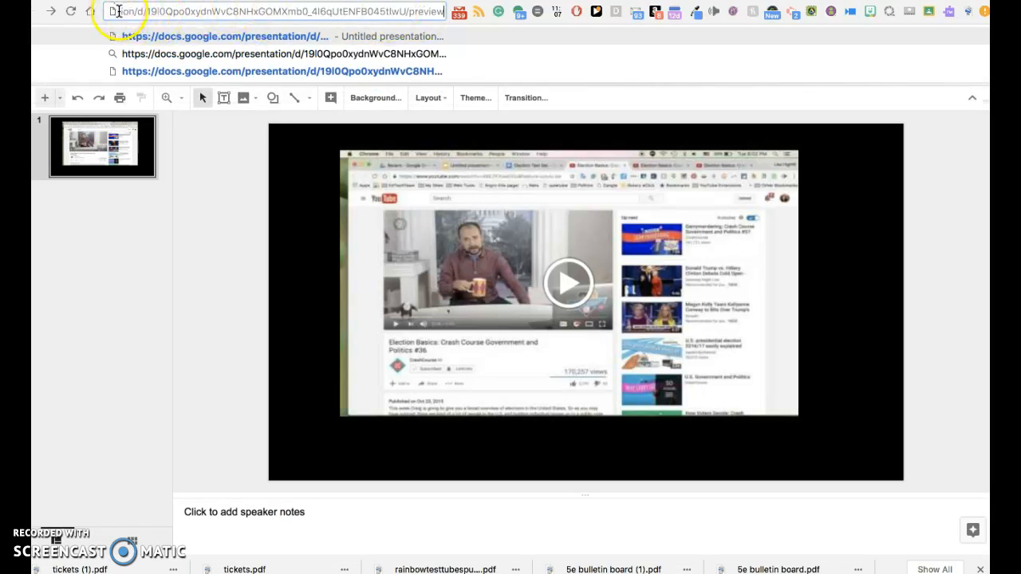
{"action": "triple_click", "coordinate": [119, 11]}
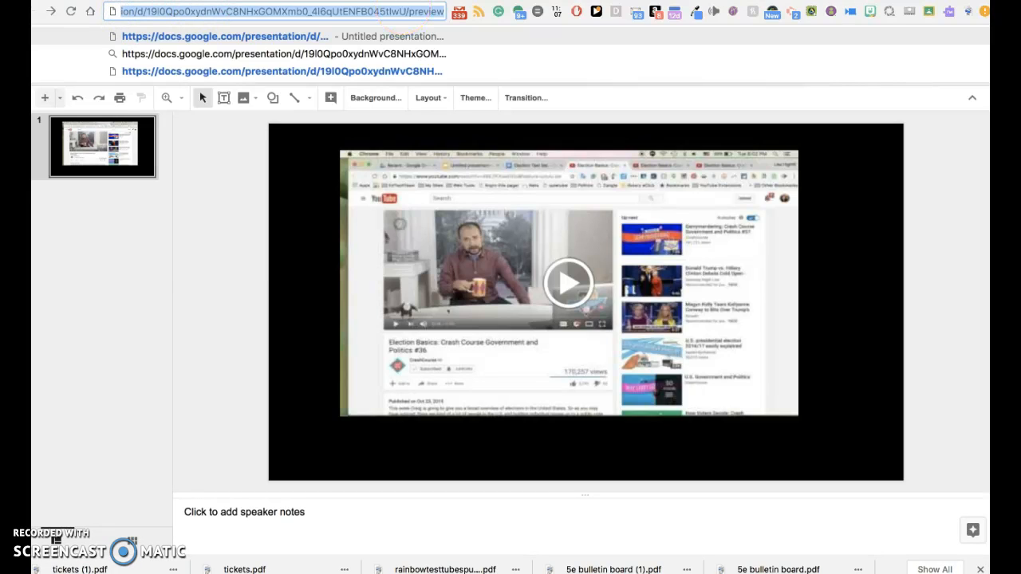
Step: Switch to the "Adding video to Google Docs" document and enter "Watch this video" on the second page, followed by a new line
{"action": "left_click", "coordinate": [564, 0]}
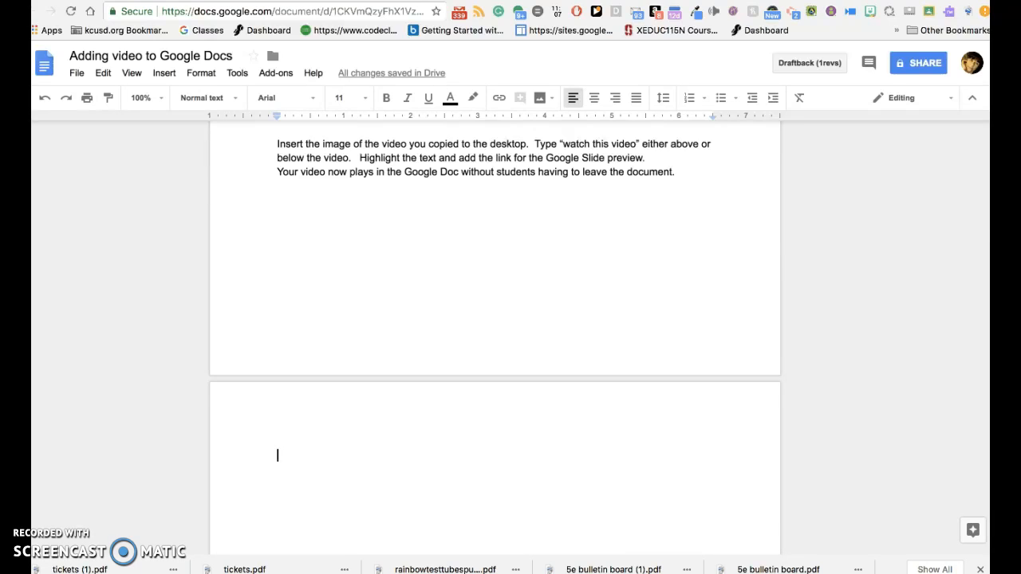
{"action": "type", "text": "Watch this video"}
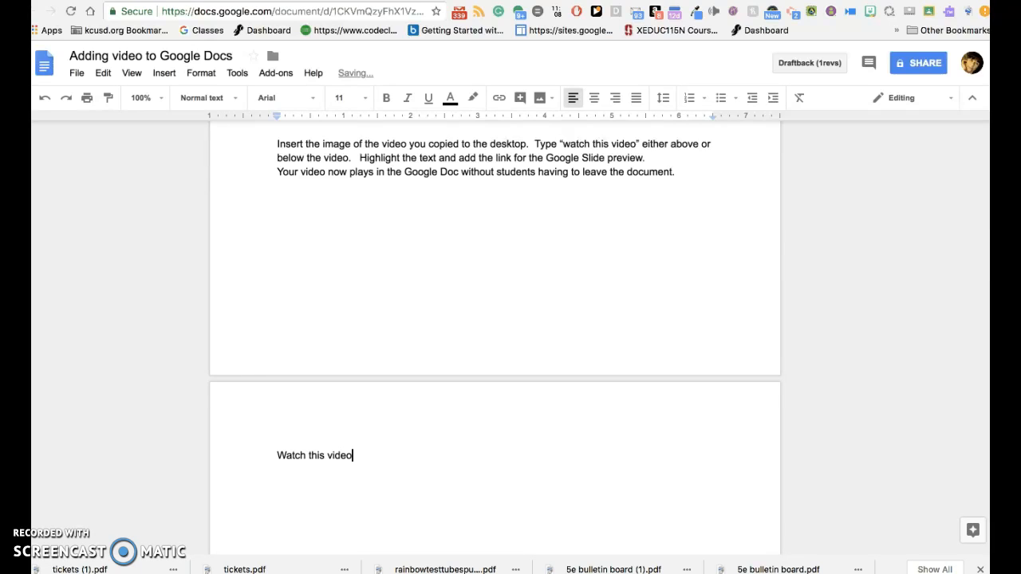
{"action": "key", "text": "Return"}
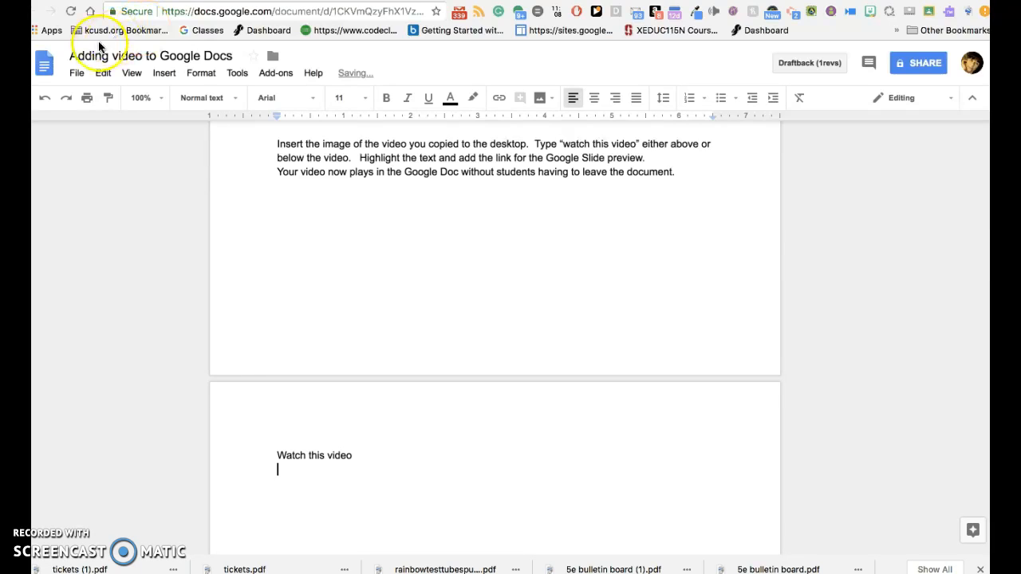
Step: Insert the Desktop screenshot whose name ends in "0.31.49 AM" from the computer below the "Watch this video" line
{"action": "left_click", "coordinate": [163, 73]}
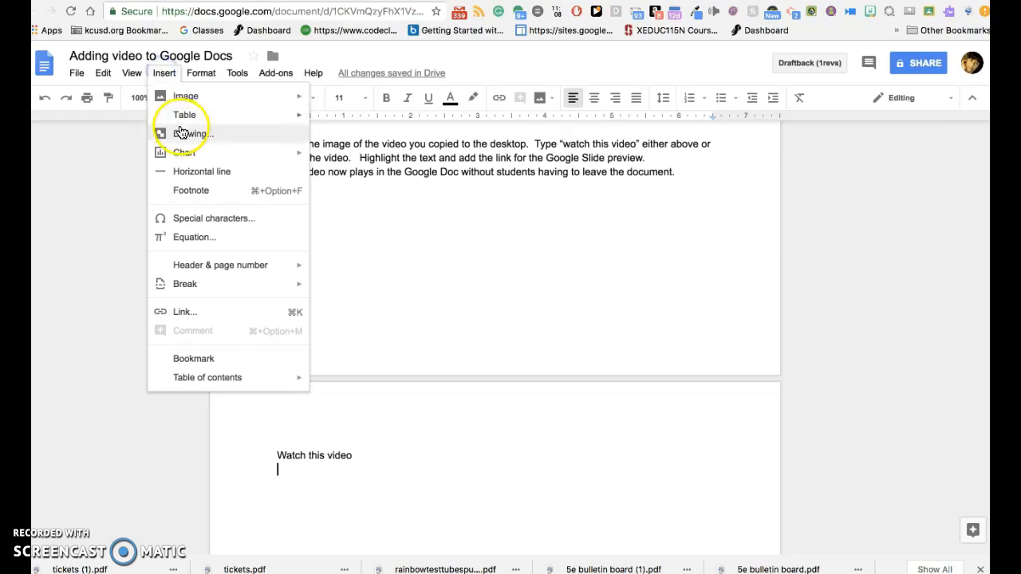
{"action": "mouse_move", "coordinate": [198, 96]}
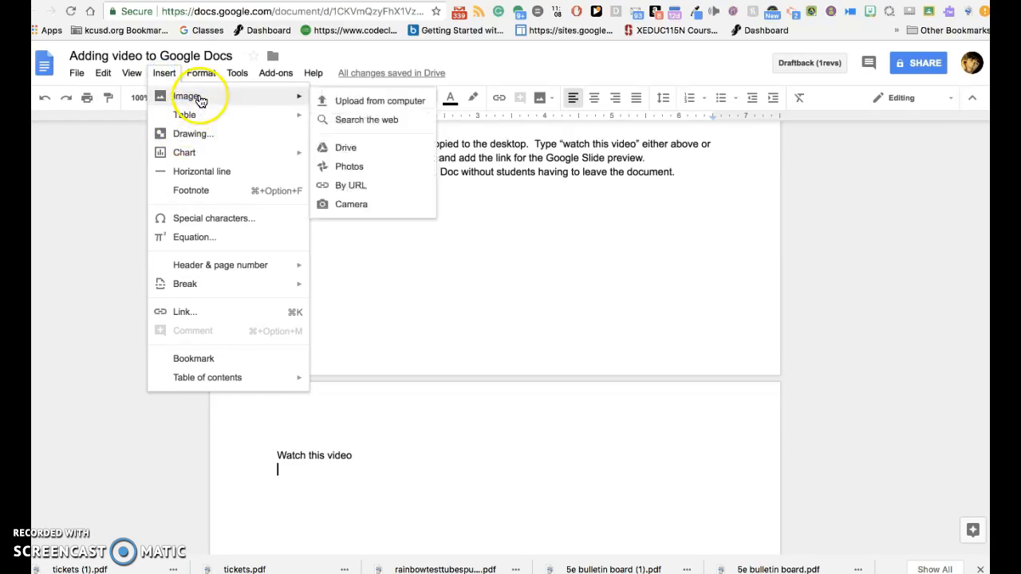
{"action": "left_click", "coordinate": [352, 108]}
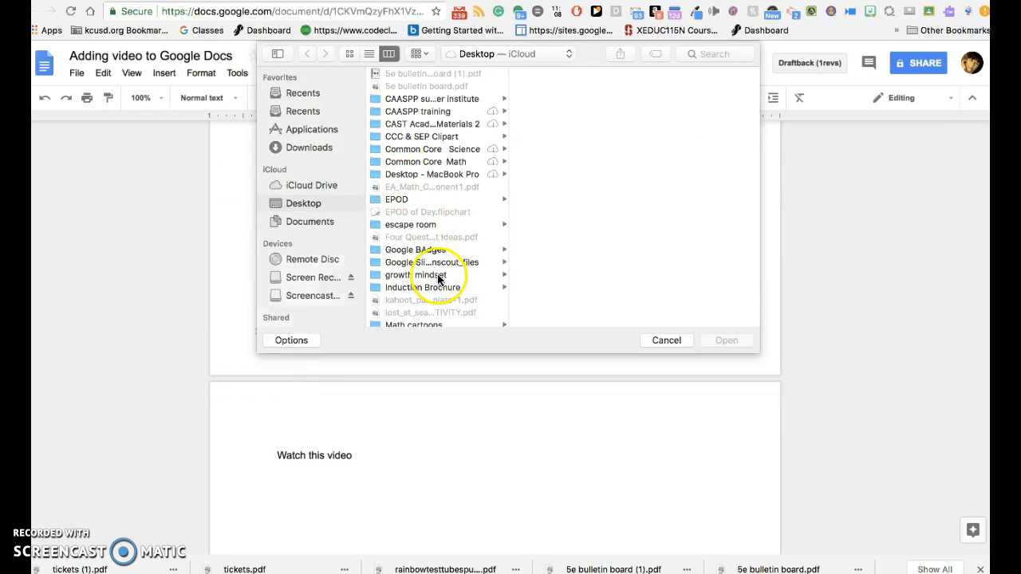
{"action": "scroll", "coordinate": [477, 327], "scroll_direction": "down", "scroll_amount": 1}
{"action": "left_click", "coordinate": [474, 320]}
{"action": "key", "text": "Down"}
{"action": "key", "text": "Down"}
{"action": "key", "text": "Down"}
{"action": "key", "text": "Down"}
{"action": "key", "text": "Down"}
{"action": "key", "text": "Down"}
{"action": "key", "text": "Down"}
{"action": "key", "text": "Down"}
{"action": "key", "text": "Down"}
{"action": "key", "text": "Down"}
{"action": "key", "text": "Down"}
{"action": "key", "text": "Down"}
{"action": "key", "text": "Down"}
{"action": "key", "text": "Down"}
{"action": "key", "text": "Down"}
{"action": "key", "text": "Down"}
{"action": "key", "text": "Down"}
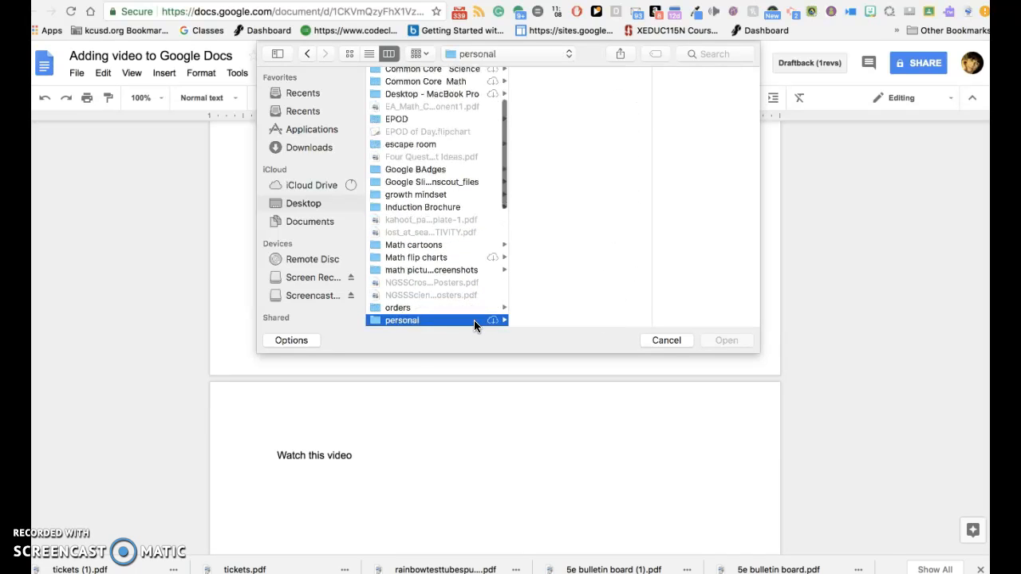
{"action": "key", "text": "Down"}
{"action": "key", "text": "Down"}
{"action": "key", "text": "Down"}
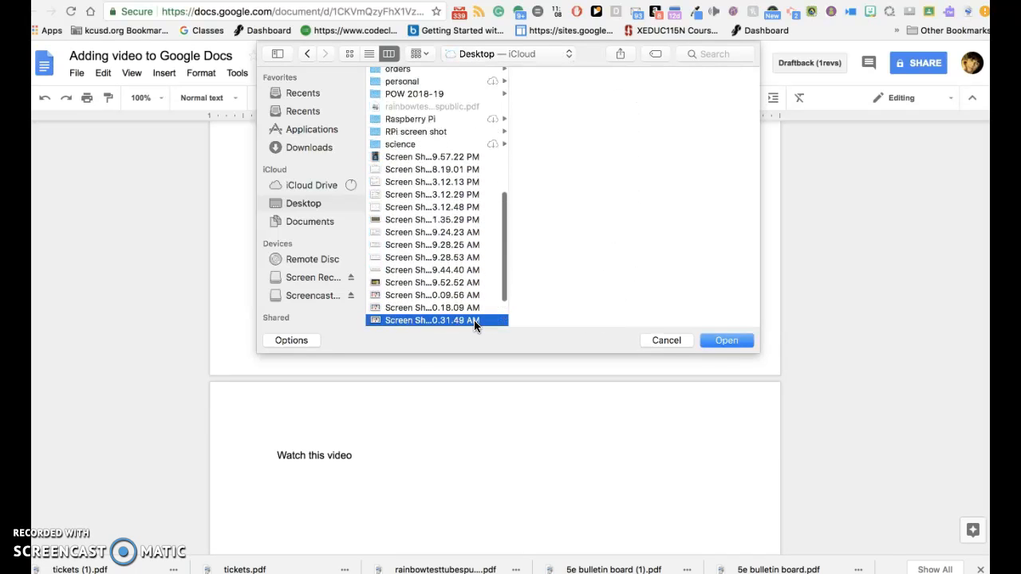
{"action": "left_click", "coordinate": [720, 332]}
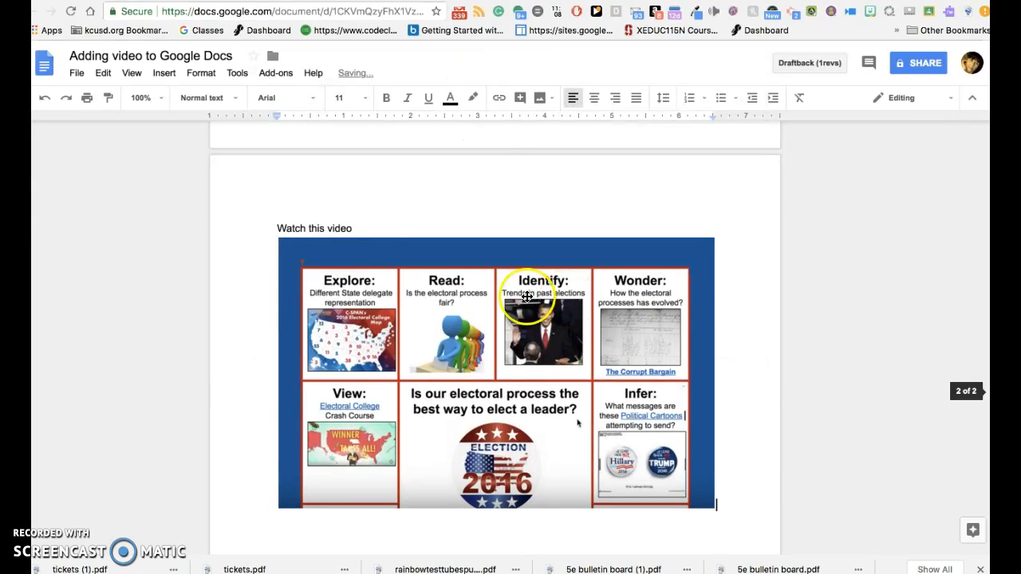
Step: Start adding a link to the "Watch this video" text above the image
{"action": "left_click", "coordinate": [352, 228]}
{"action": "left_click_drag", "start_coordinate": [351, 228], "coordinate": [275, 228]}
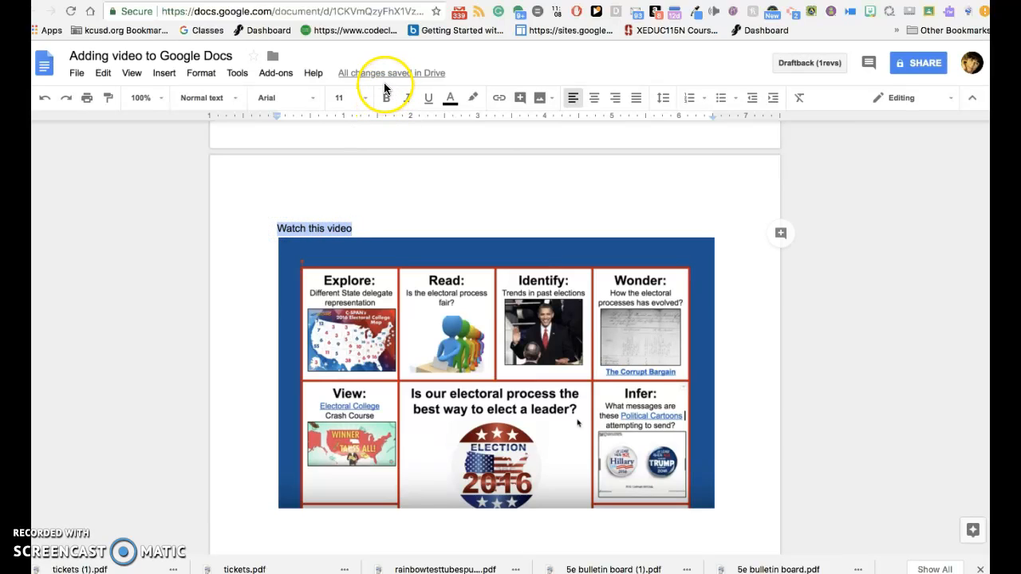
{"action": "left_click", "coordinate": [504, 101]}
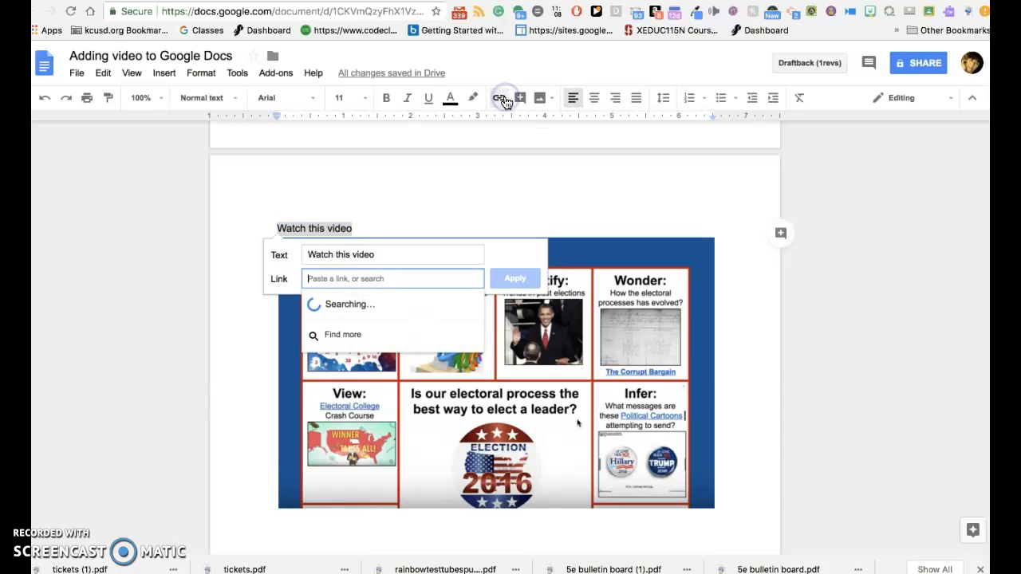